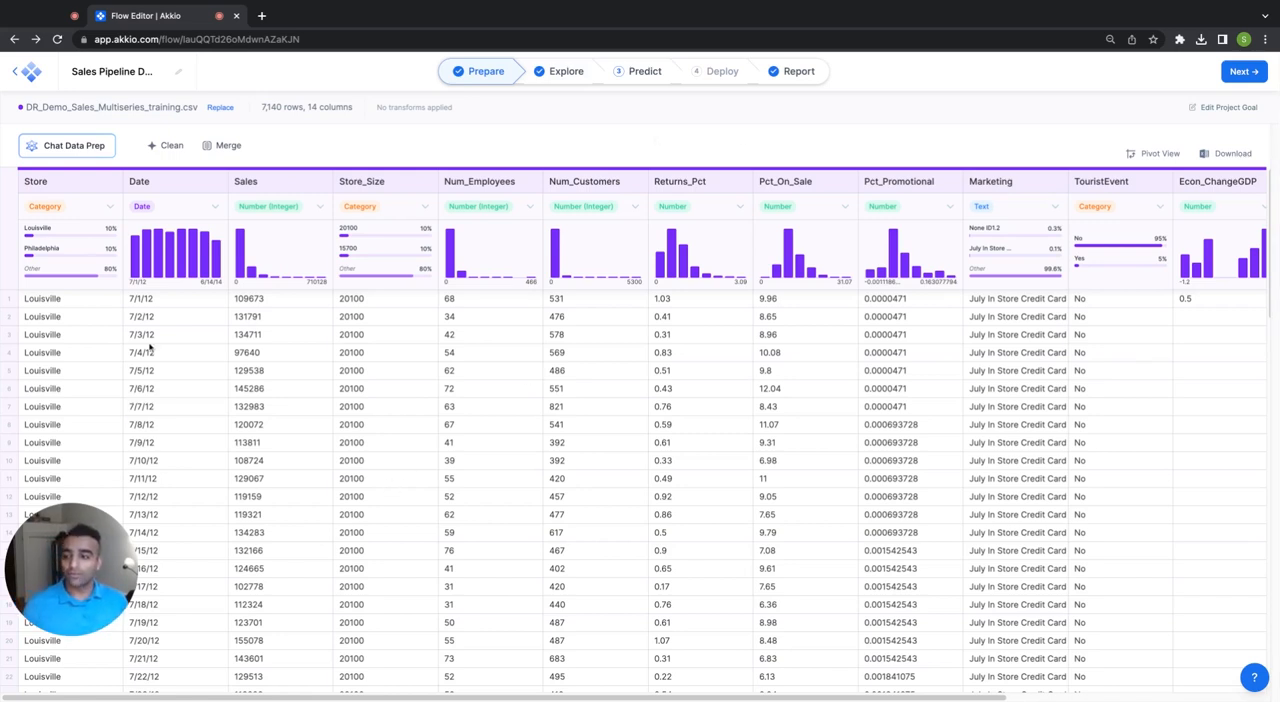
Inspect the Store column's details with its full value distribution expanded to all stores, and close the details.
{"action": "left_click", "coordinate": [85, 265]}
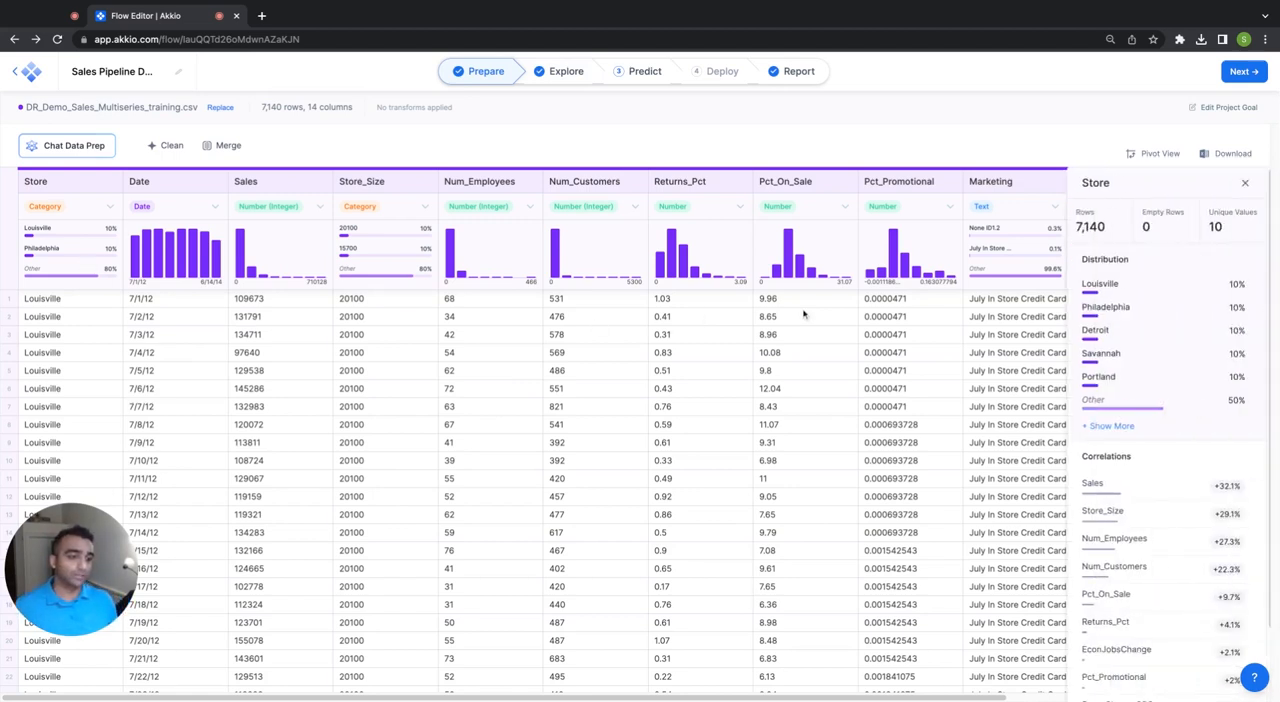
{"action": "left_click", "coordinate": [1100, 426]}
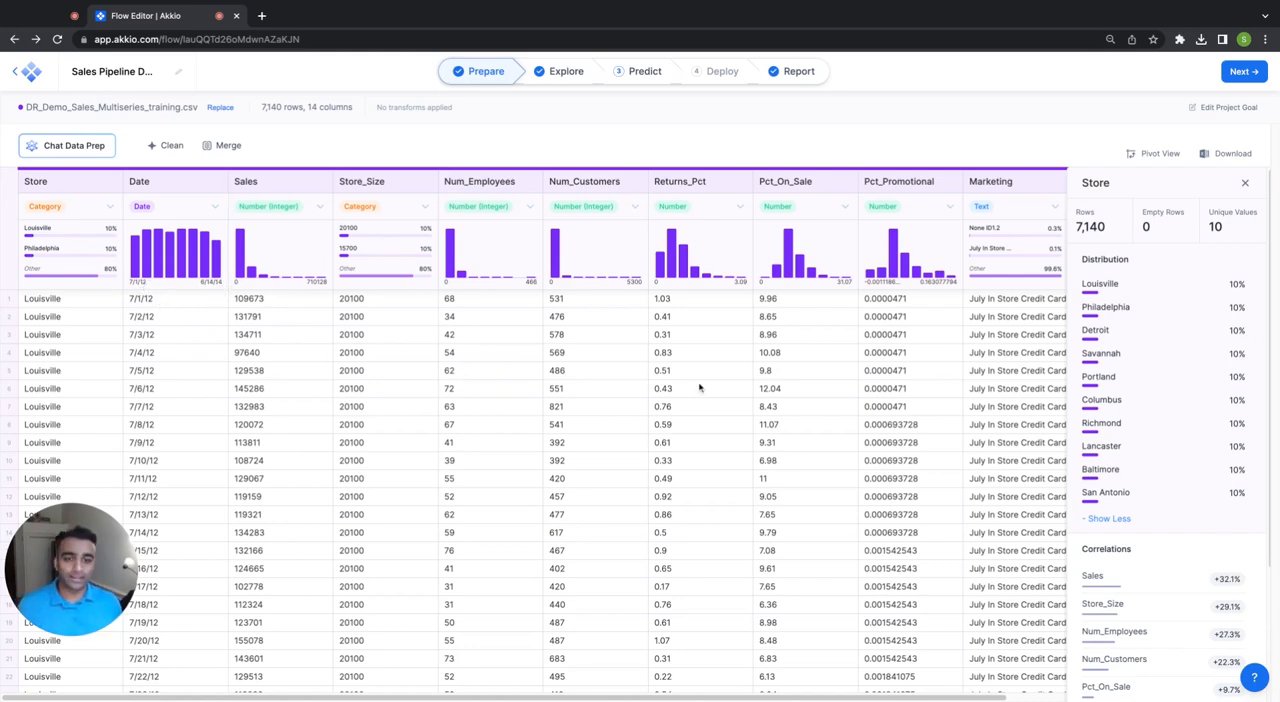
{"action": "left_click", "coordinate": [625, 380]}
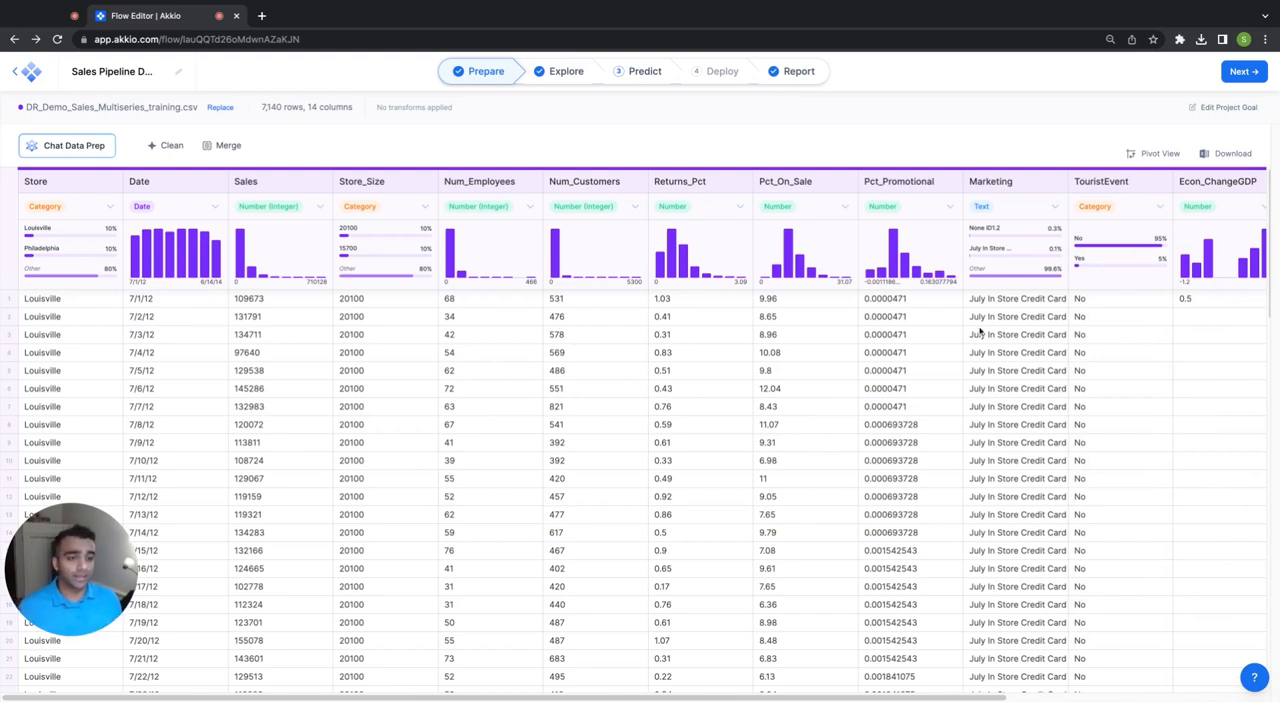
Widen the Marketing column to read its promotion text and review the remaining columns through AnnualizedCPI.
{"action": "left_click_drag", "start_coordinate": [1070, 180], "coordinate": [1206, 181]}
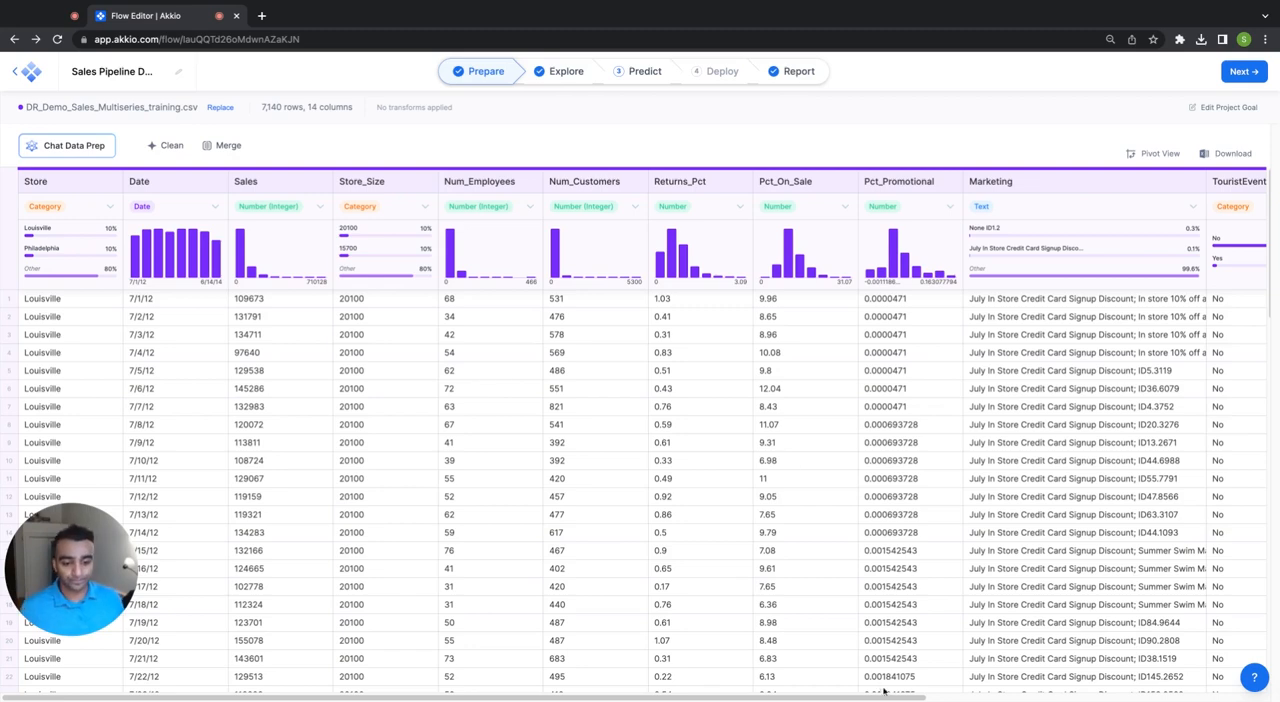
{"action": "left_click_drag", "start_coordinate": [884, 700], "coordinate": [1159, 699]}
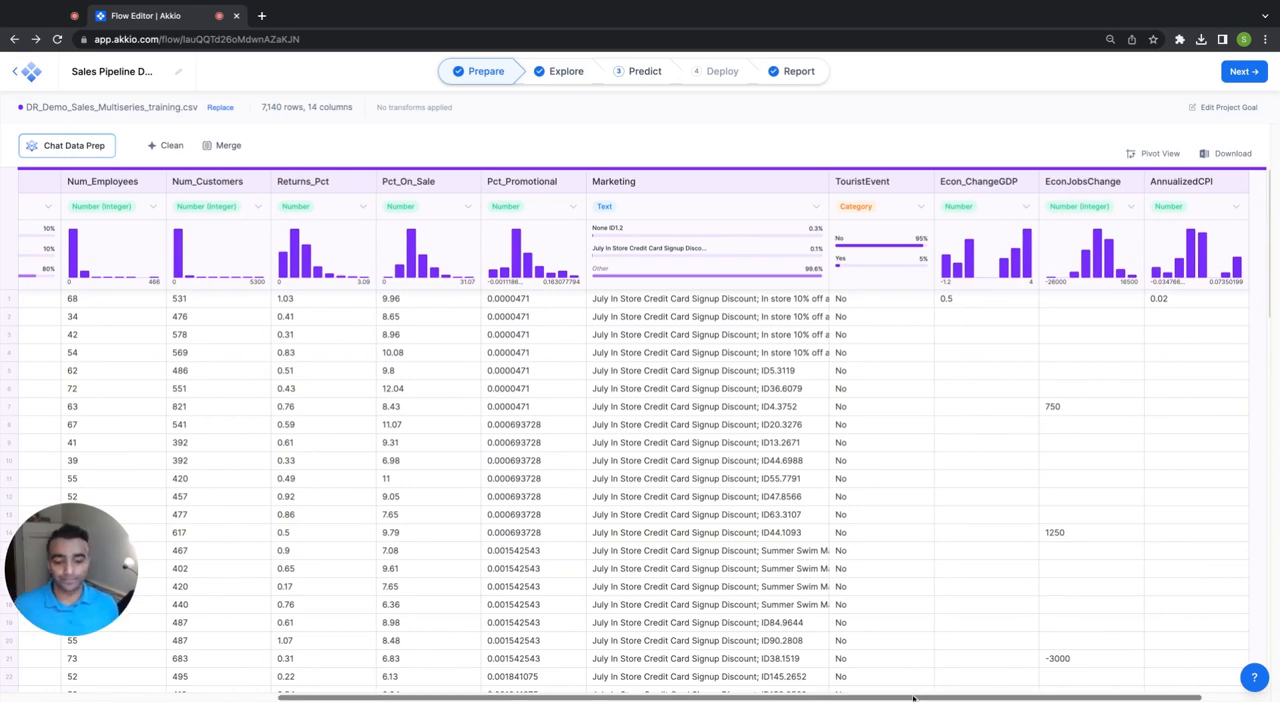
{"action": "left_click_drag", "start_coordinate": [913, 698], "coordinate": [635, 698]}
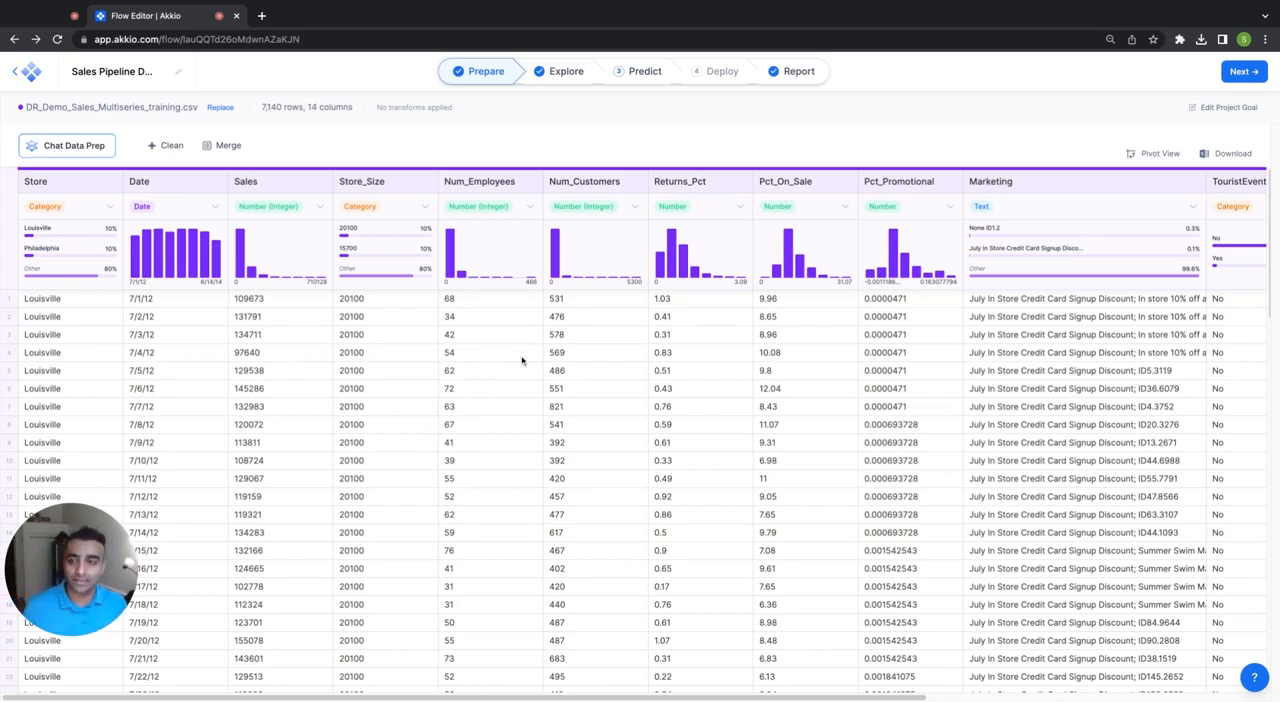
Set up a data cleaning that keeps only Standardize Date Columns selected, deselecting every option for removing nulls or columns and replacing excess categories.
{"action": "left_click", "coordinate": [168, 145]}
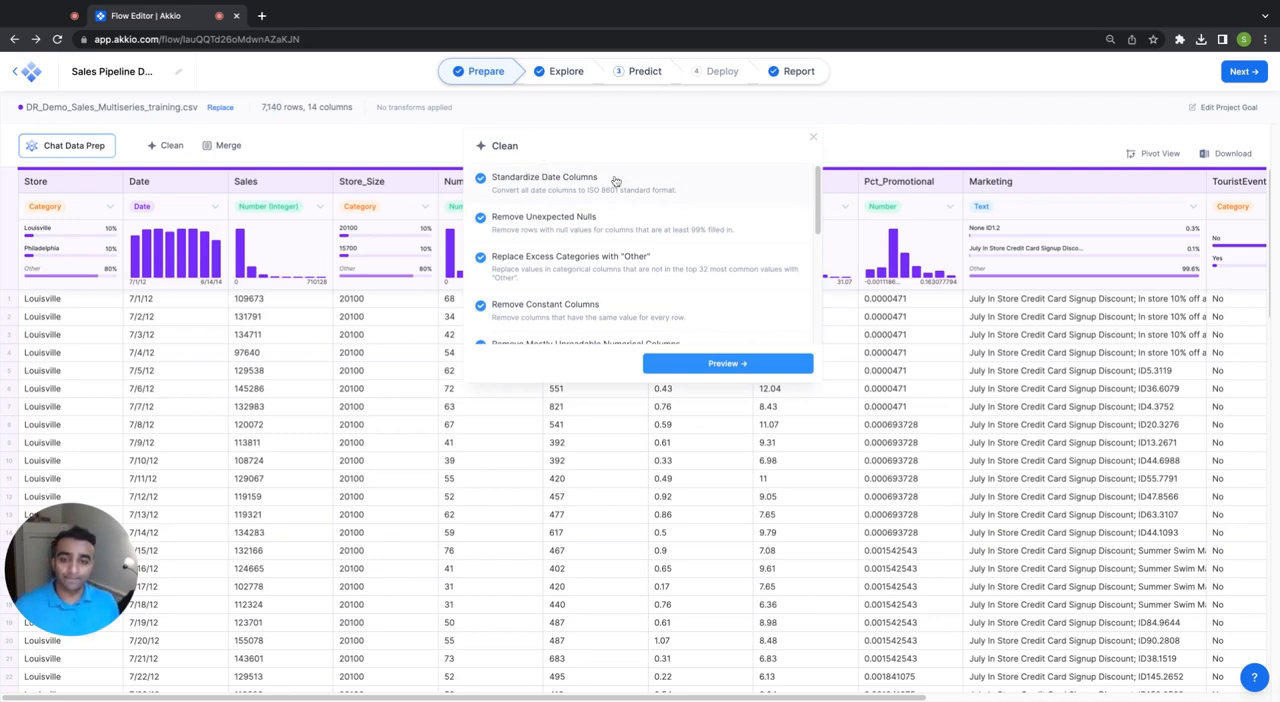
{"action": "left_click", "coordinate": [580, 229]}
{"action": "left_click", "coordinate": [582, 268]}
{"action": "scroll", "coordinate": [582, 270], "scroll_direction": "down", "scroll_amount": 1}
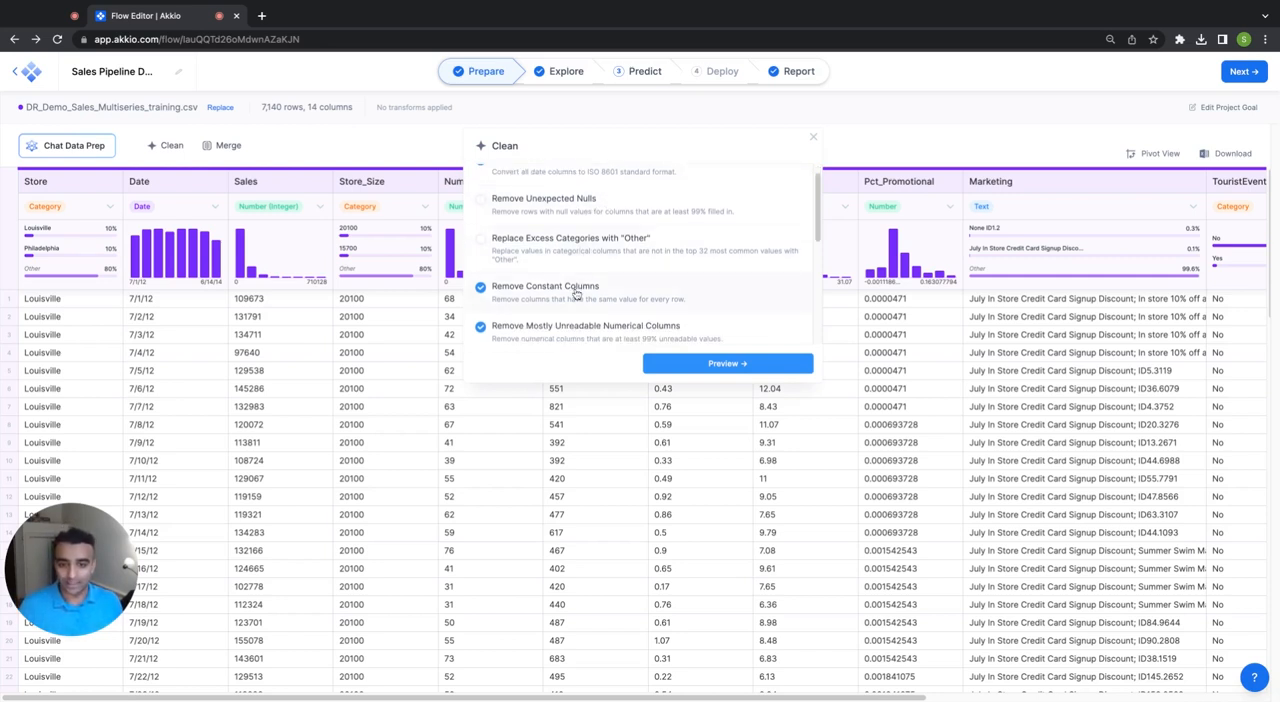
{"action": "left_click", "coordinate": [577, 291]}
{"action": "scroll", "coordinate": [577, 291], "scroll_direction": "down", "scroll_amount": 3}
{"action": "left_click", "coordinate": [590, 249]}
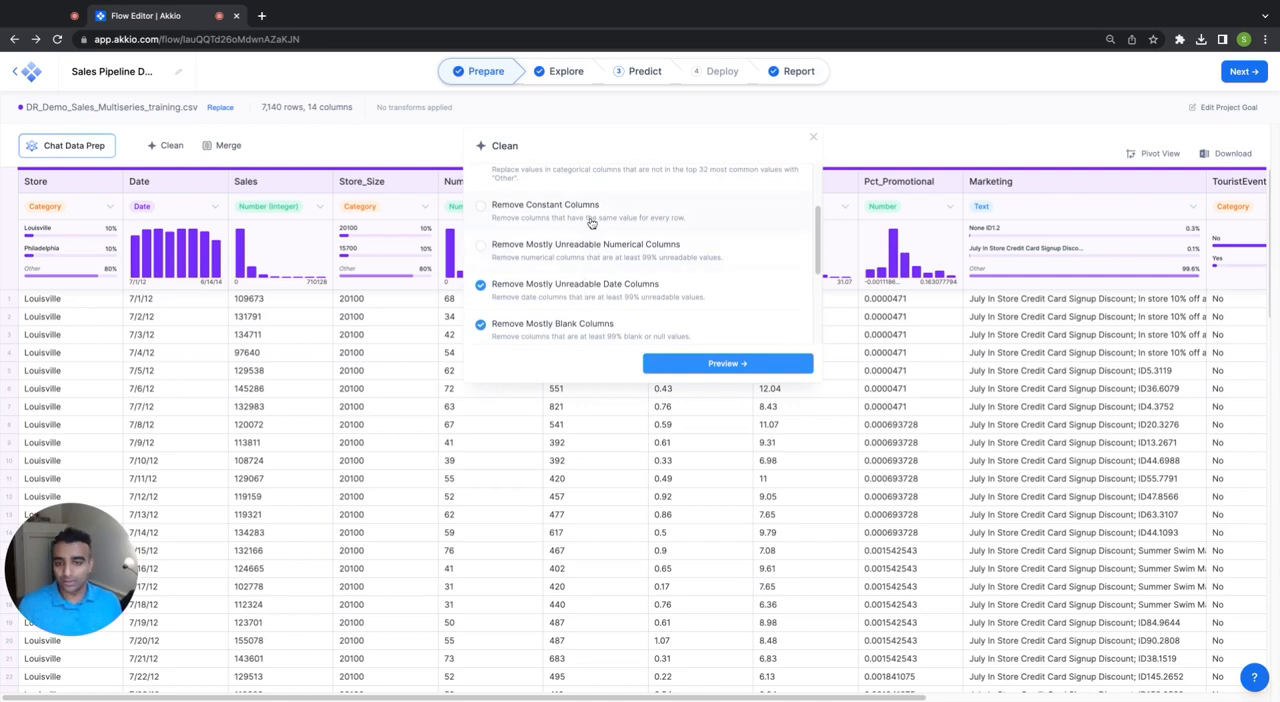
{"action": "scroll", "coordinate": [591, 223], "scroll_direction": "up", "scroll_amount": 3}
{"action": "scroll", "coordinate": [591, 223], "scroll_direction": "down", "scroll_amount": 3}
{"action": "left_click", "coordinate": [590, 233]}
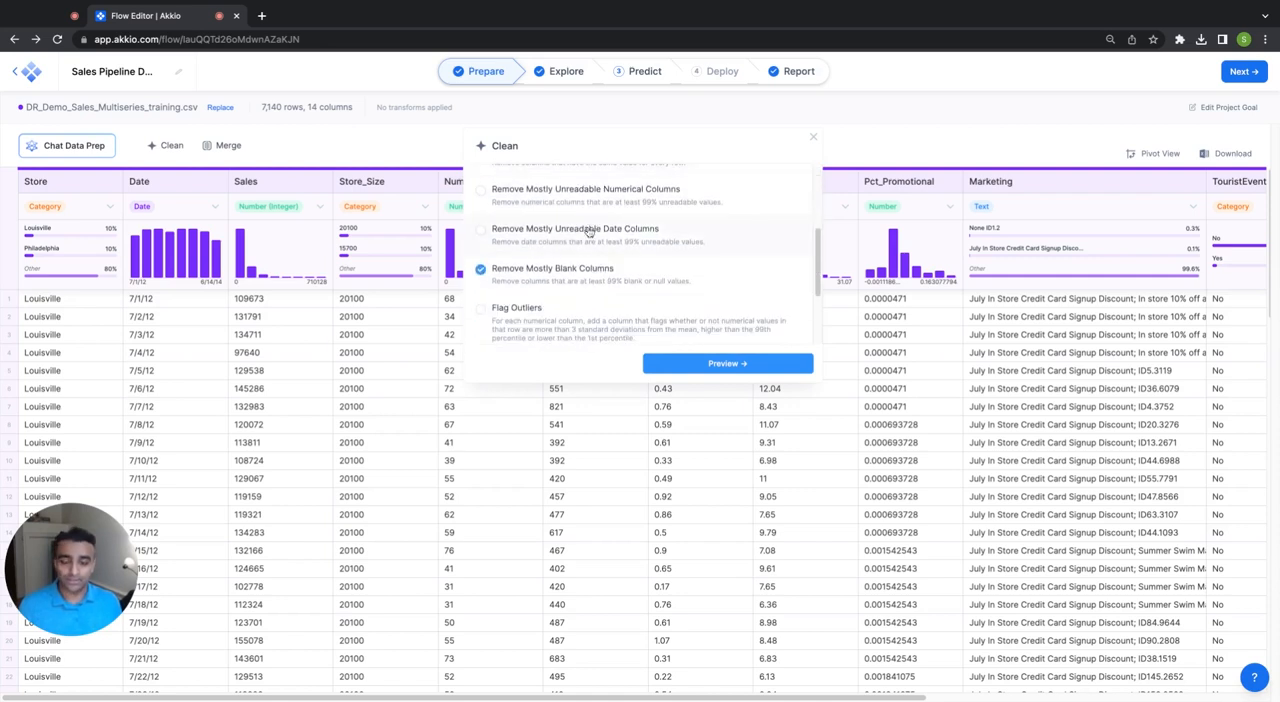
{"action": "left_click", "coordinate": [600, 287]}
{"action": "scroll", "coordinate": [599, 289], "scroll_direction": "down", "scroll_amount": 1}
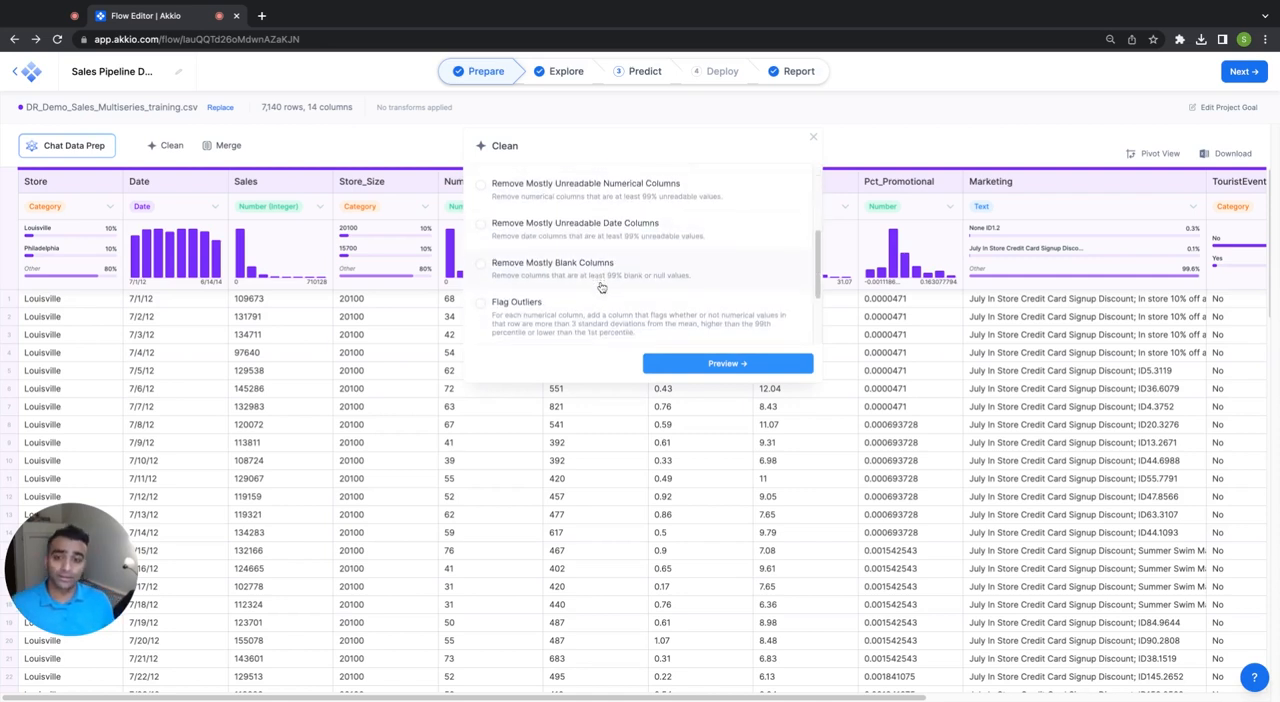
{"action": "scroll", "coordinate": [599, 289], "scroll_direction": "down", "scroll_amount": 3}
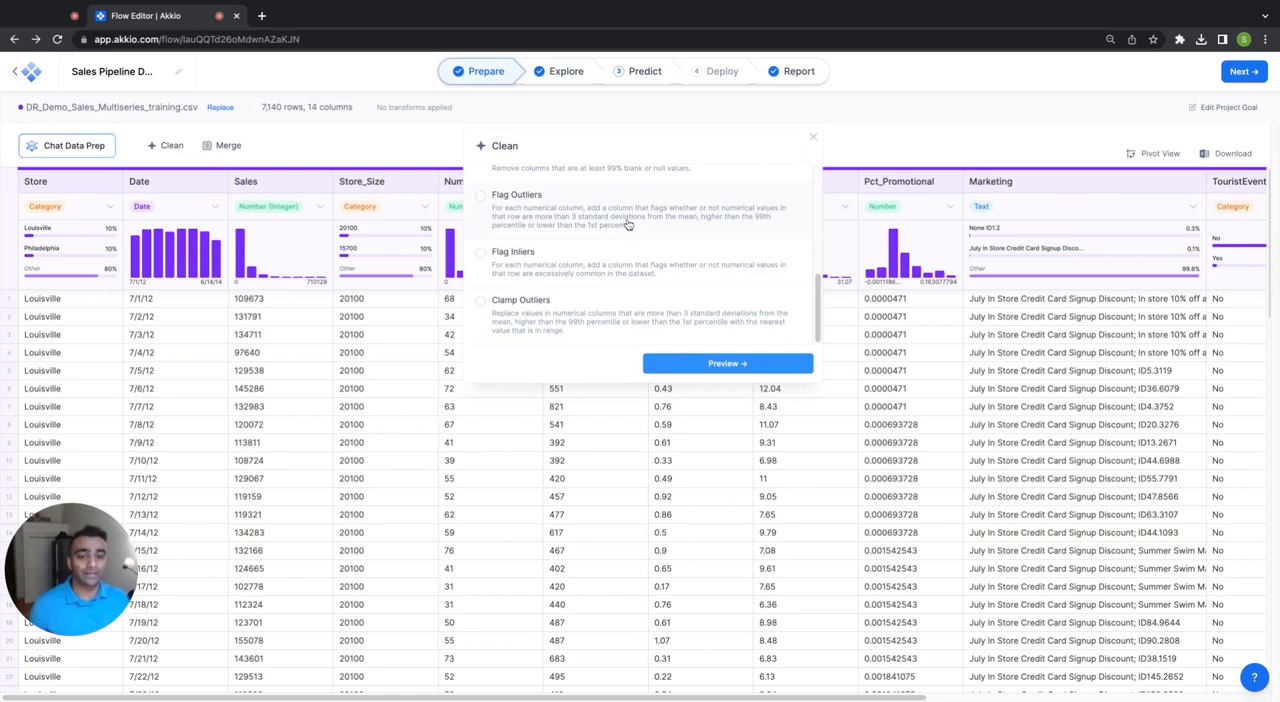
{"action": "scroll", "coordinate": [622, 244], "scroll_direction": "up", "scroll_amount": 1}
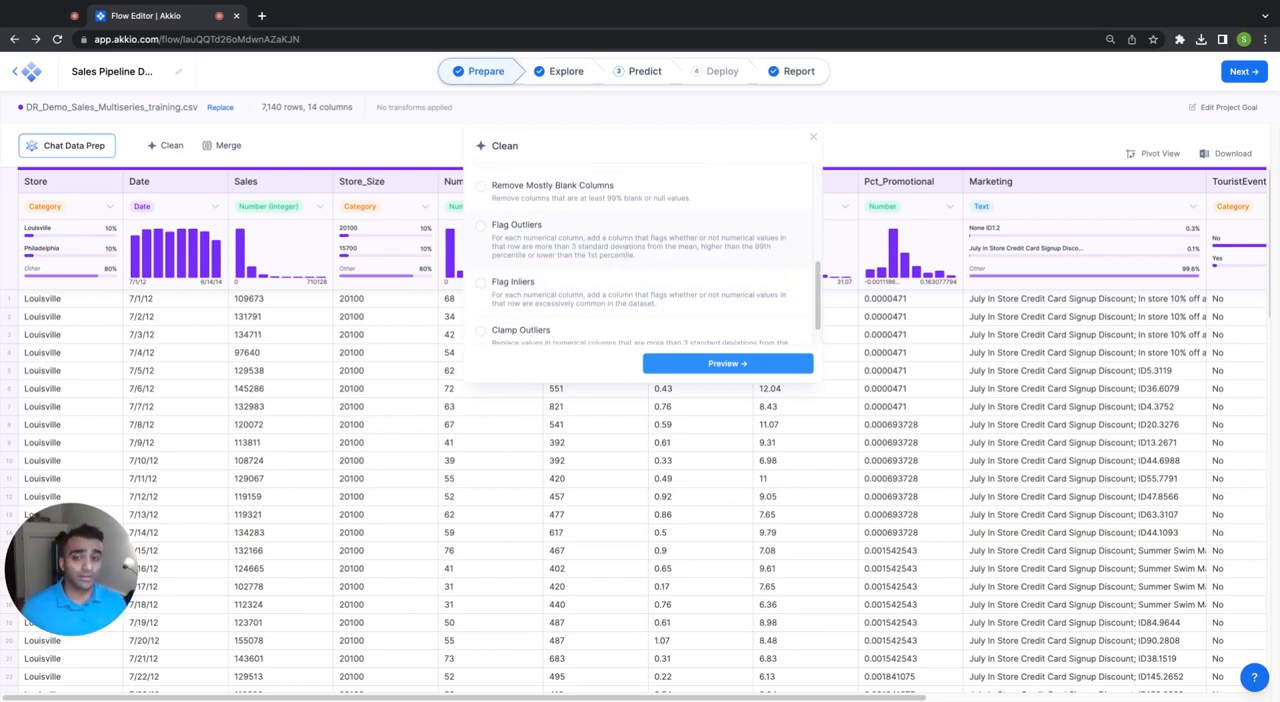
{"action": "scroll", "coordinate": [648, 258], "scroll_direction": "up", "scroll_amount": 2}
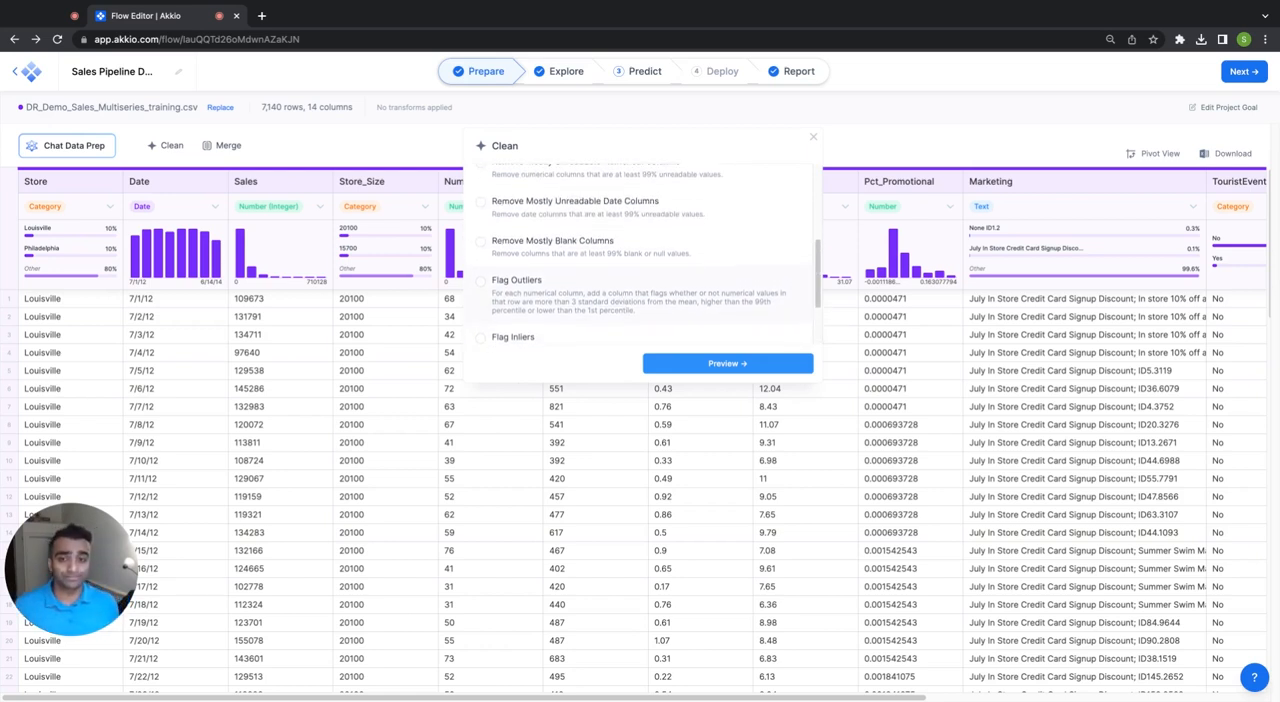
Preview the date standardization on the Date column and apply the transform to the dataset.
{"action": "left_click", "coordinate": [748, 366]}
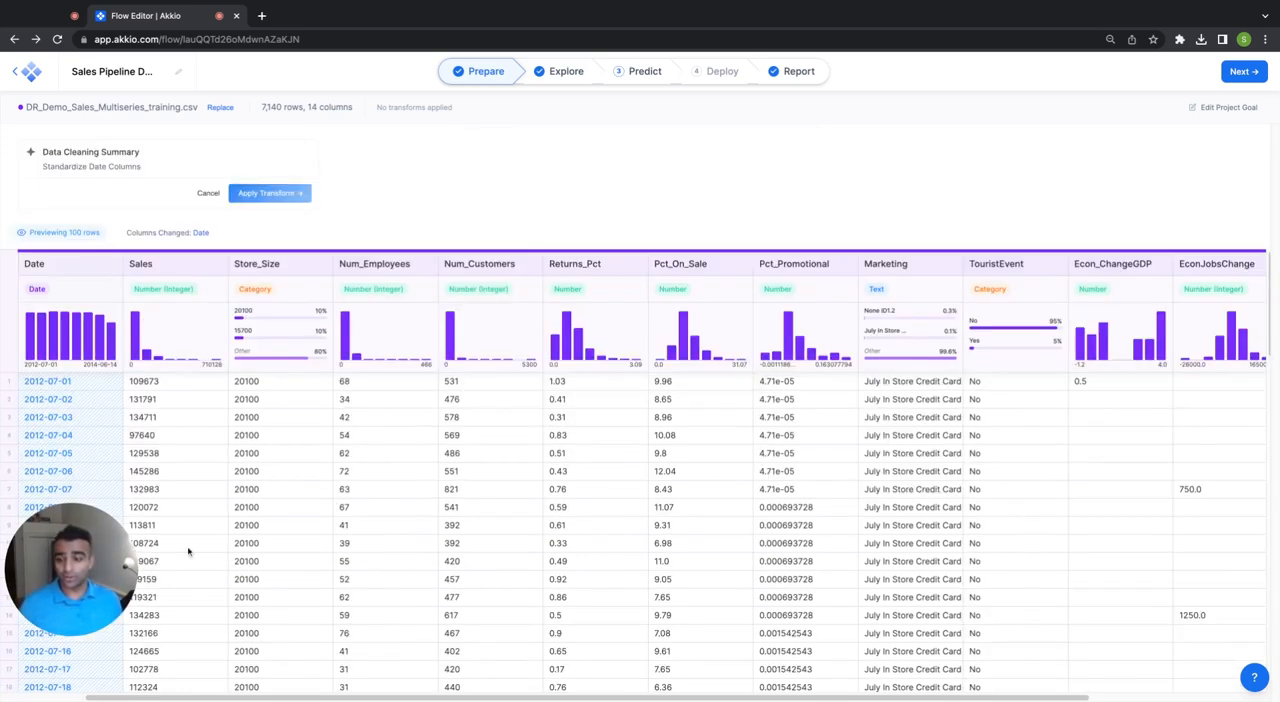
{"action": "mouse_move", "coordinate": [106, 430]}
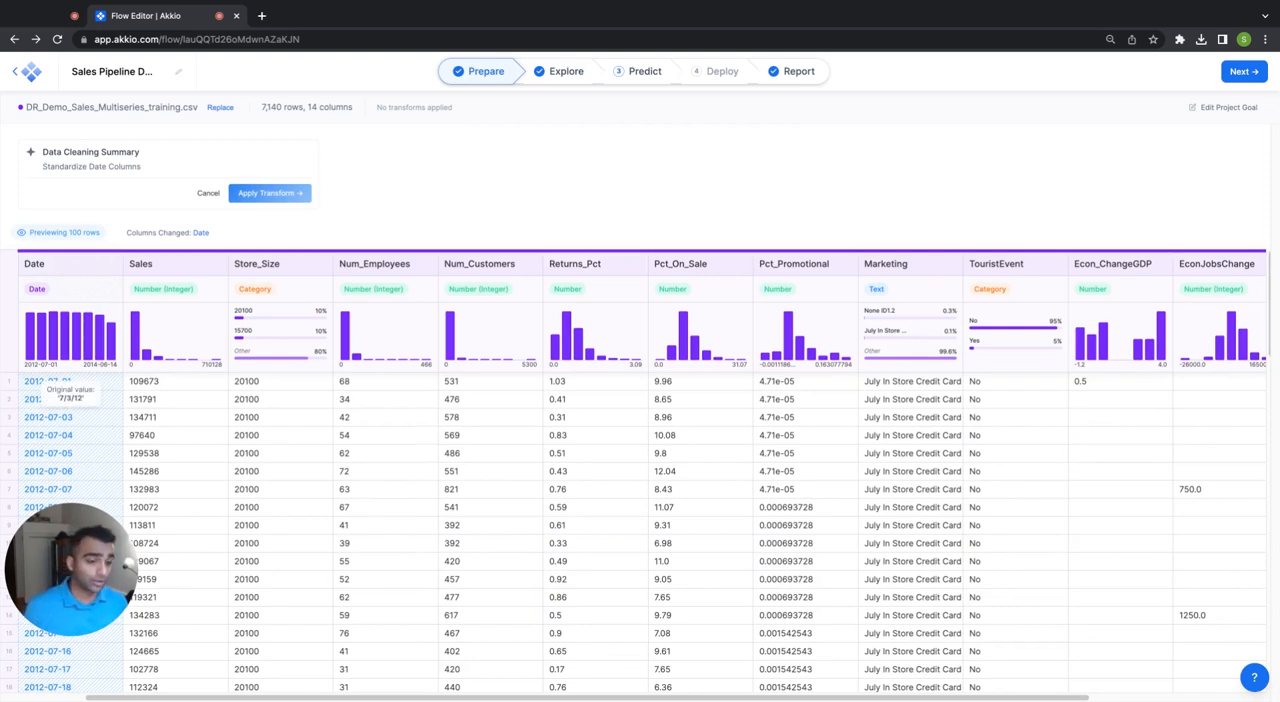
{"action": "left_click", "coordinate": [256, 194]}
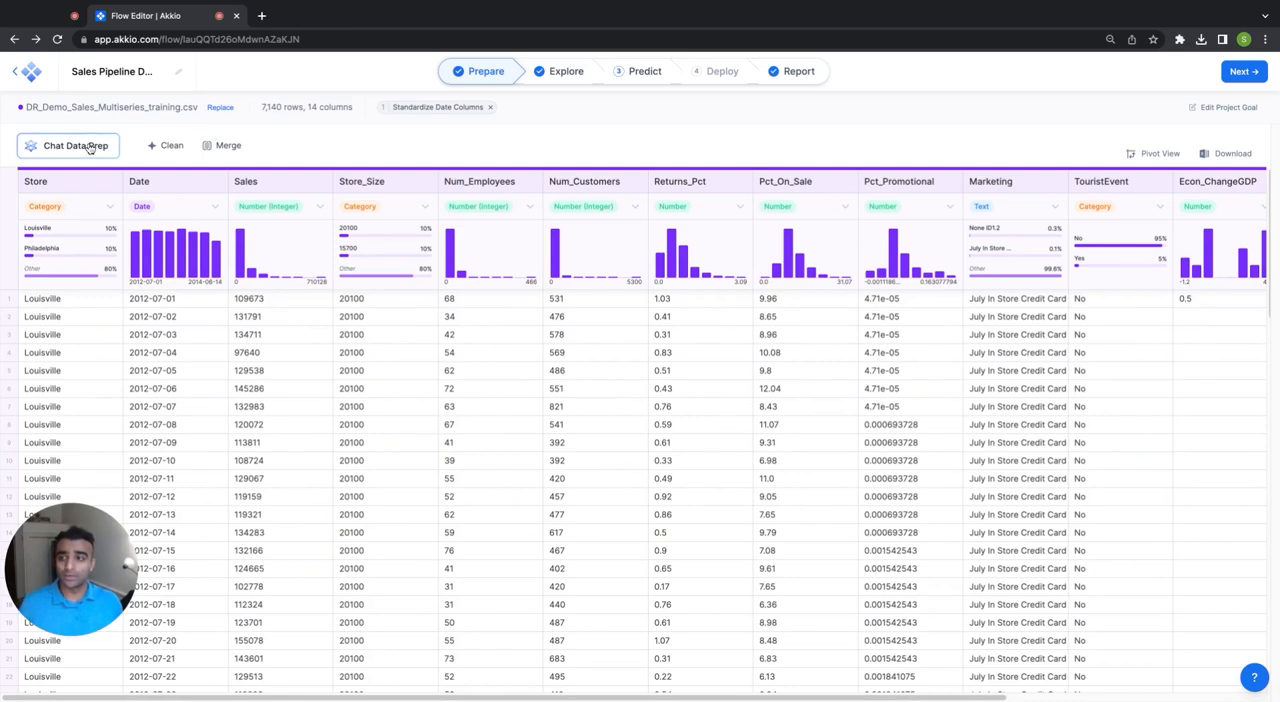
Open the Chat Data Prep prompt and cancel it without entering a request.
{"action": "left_click", "coordinate": [89, 147]}
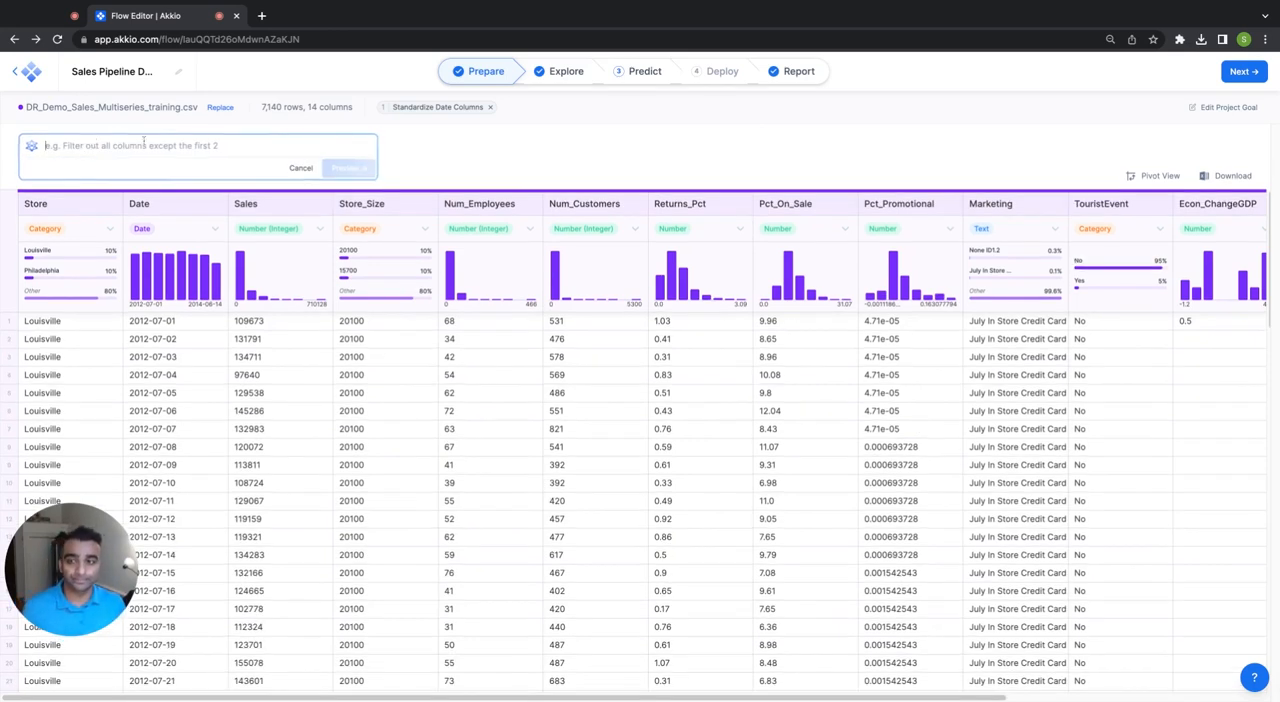
{"action": "left_click", "coordinate": [298, 169]}
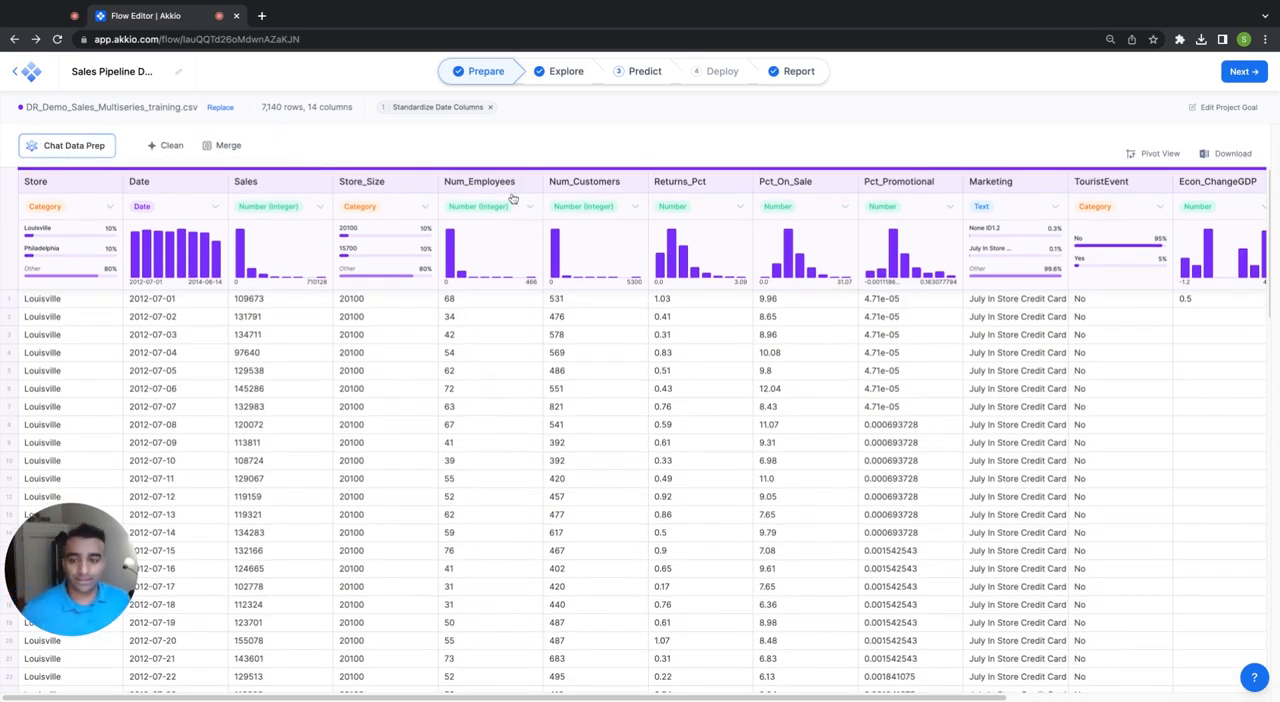
Examine the Sales column's distribution and its correlations with the other columns, such as Num_Customers and Store_Size, and close the details.
{"action": "left_click", "coordinate": [292, 258]}
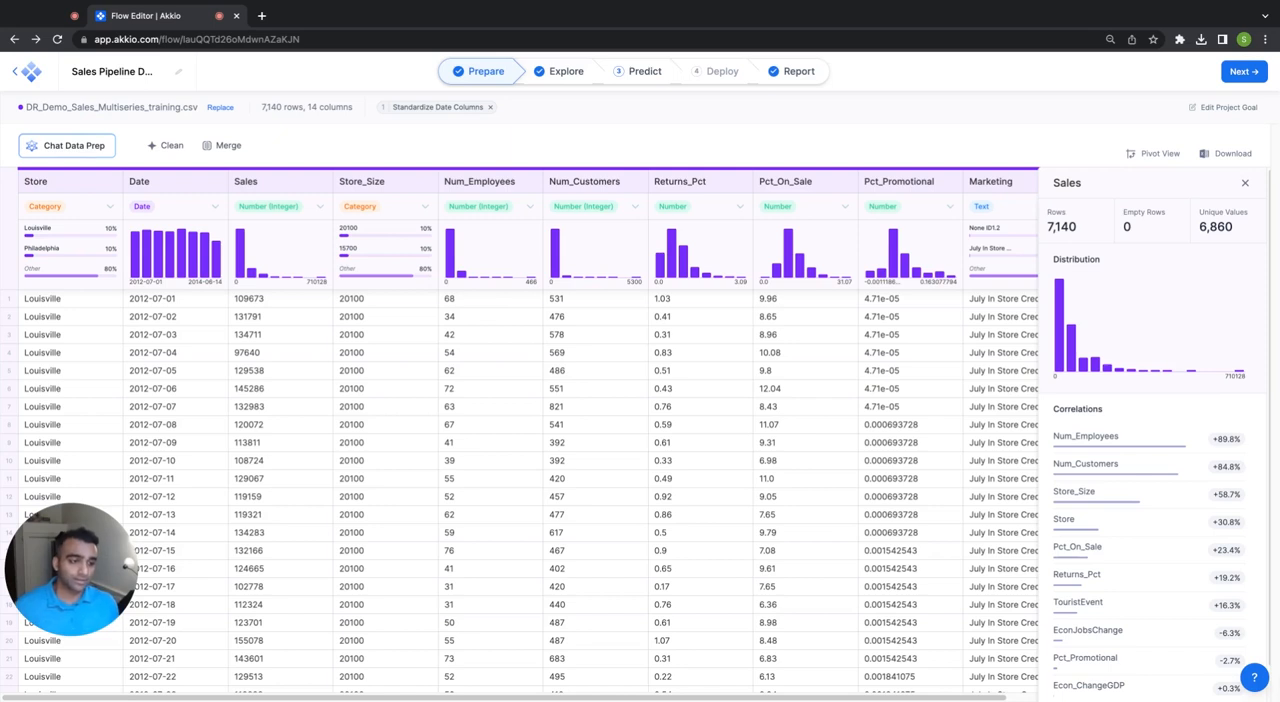
{"action": "scroll", "coordinate": [1159, 394], "scroll_direction": "down", "scroll_amount": 1}
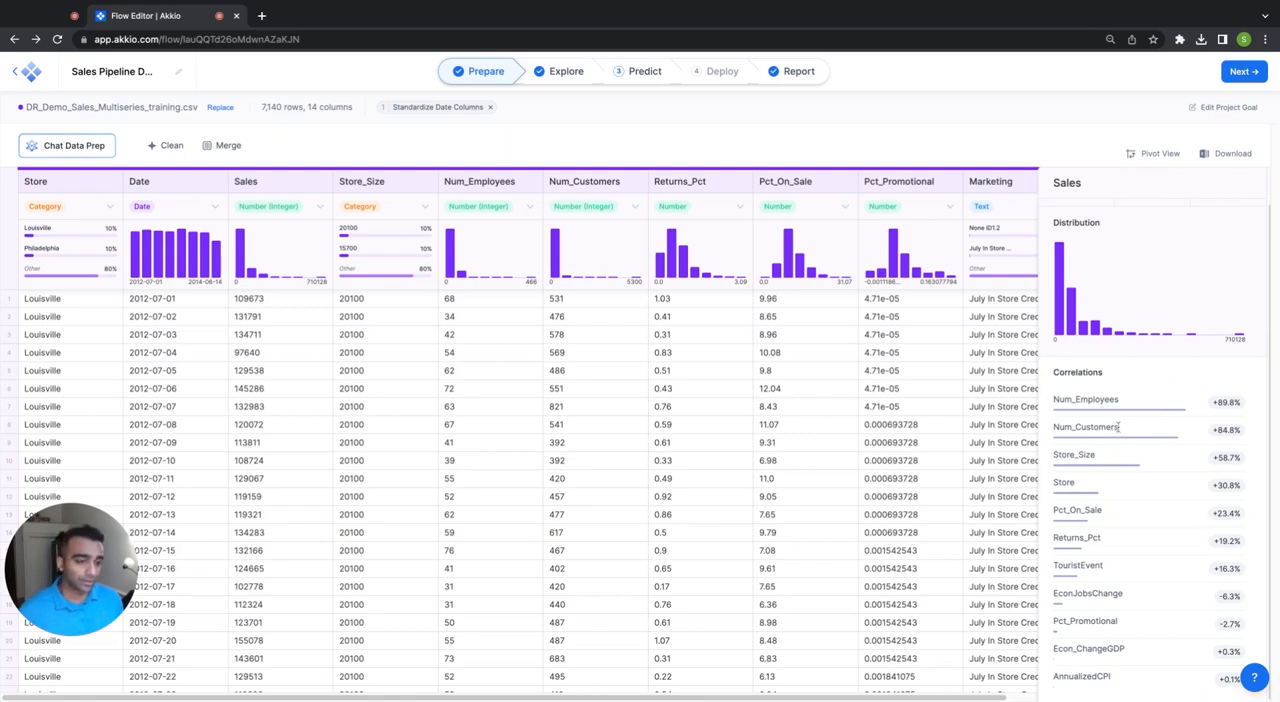
{"action": "left_click_drag", "start_coordinate": [1119, 430], "coordinate": [1082, 429]}
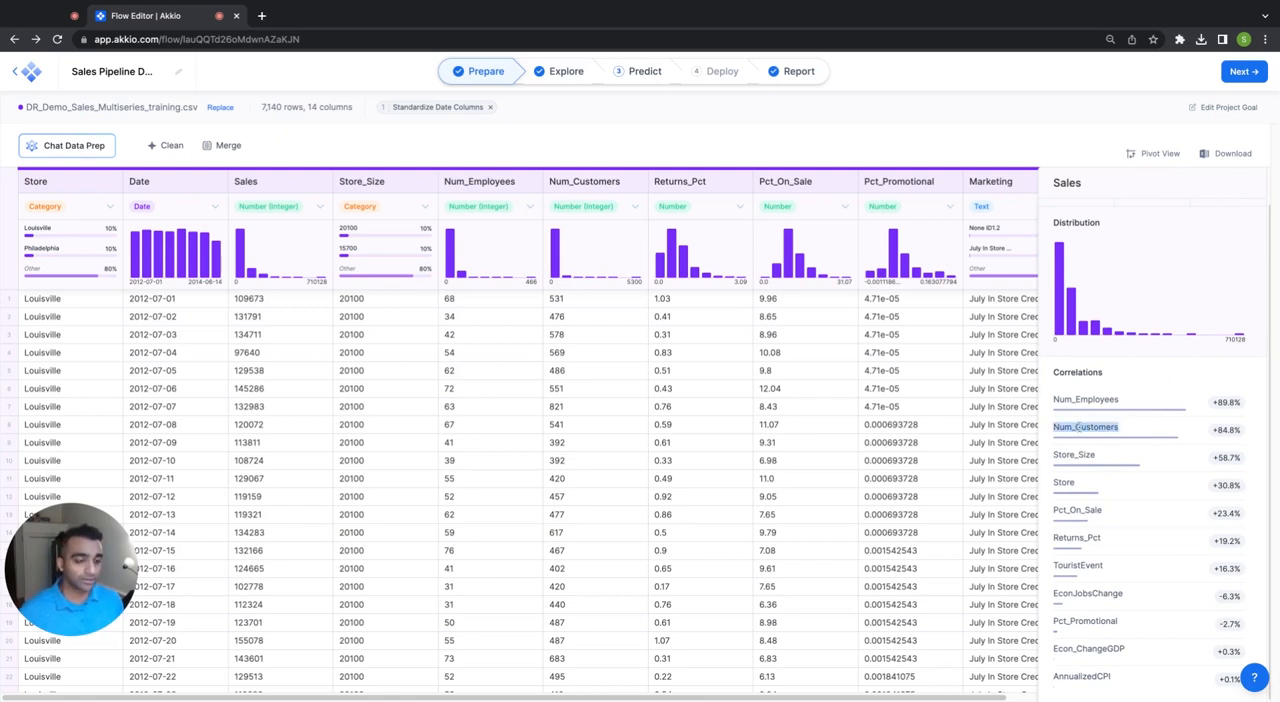
{"action": "left_click", "coordinate": [1079, 427]}
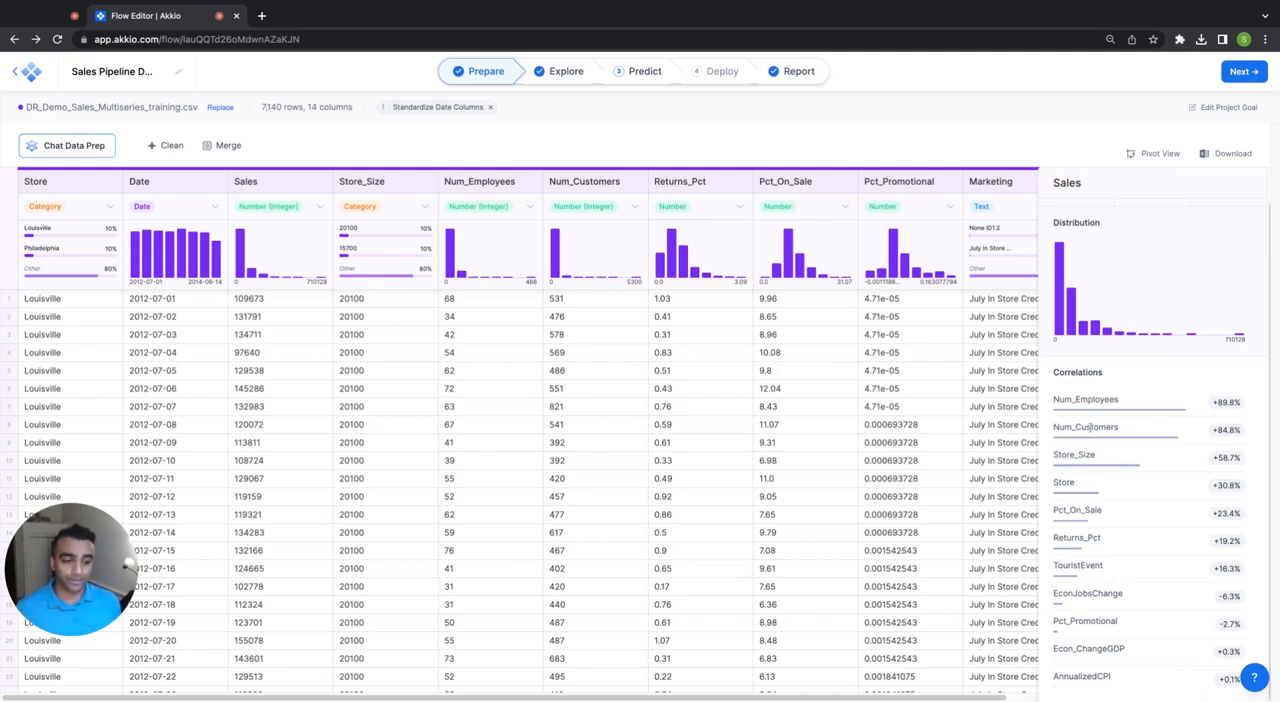
{"action": "left_click_drag", "start_coordinate": [1097, 457], "coordinate": [1053, 457]}
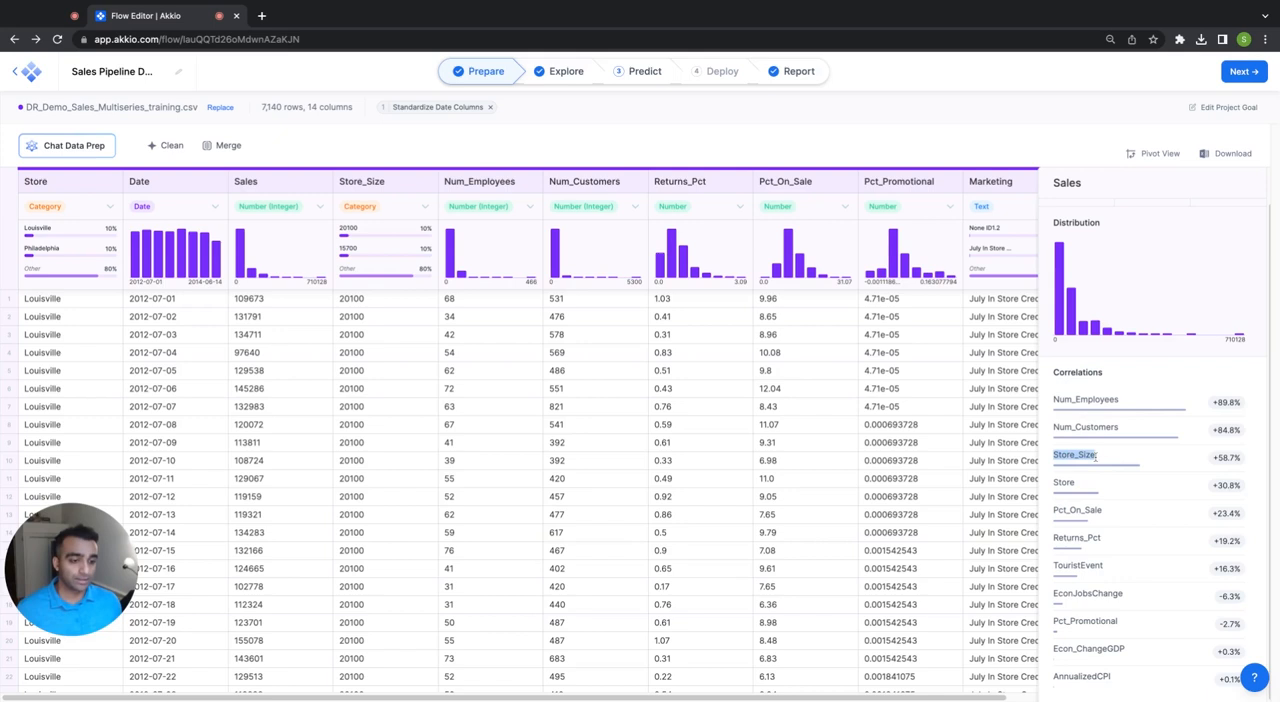
{"action": "left_click", "coordinate": [1216, 458]}
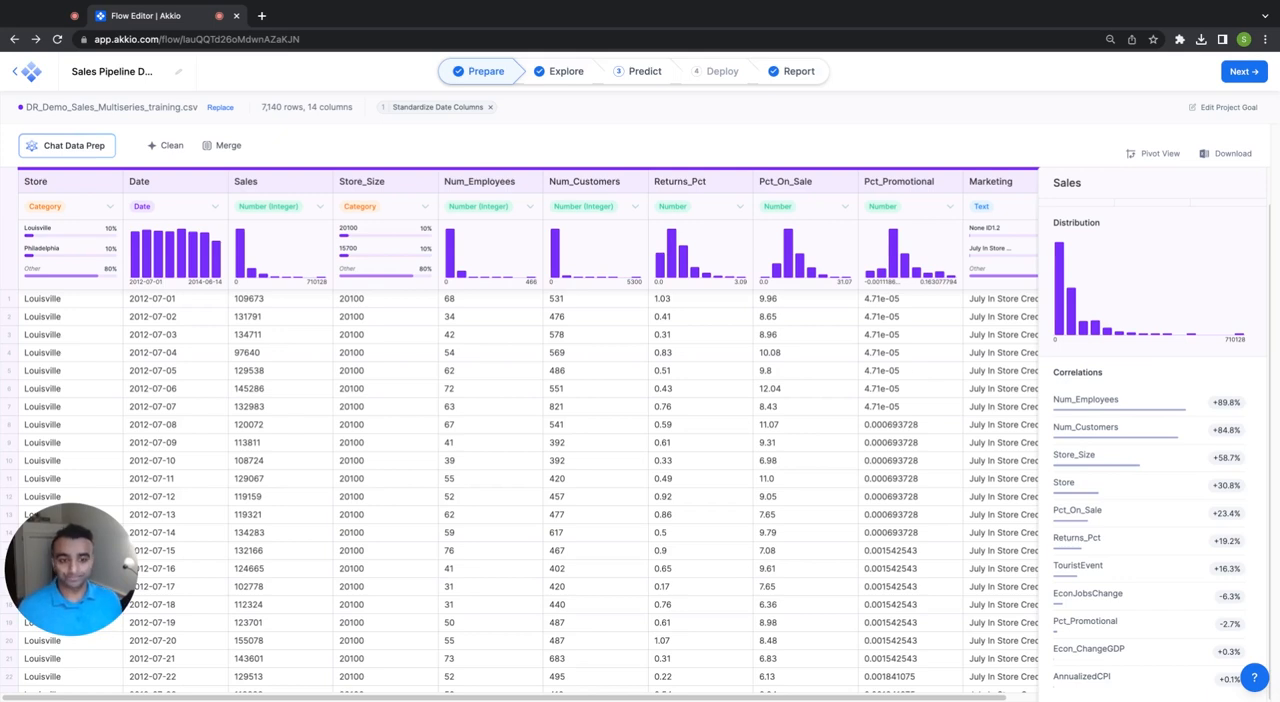
{"action": "left_click", "coordinate": [829, 184]}
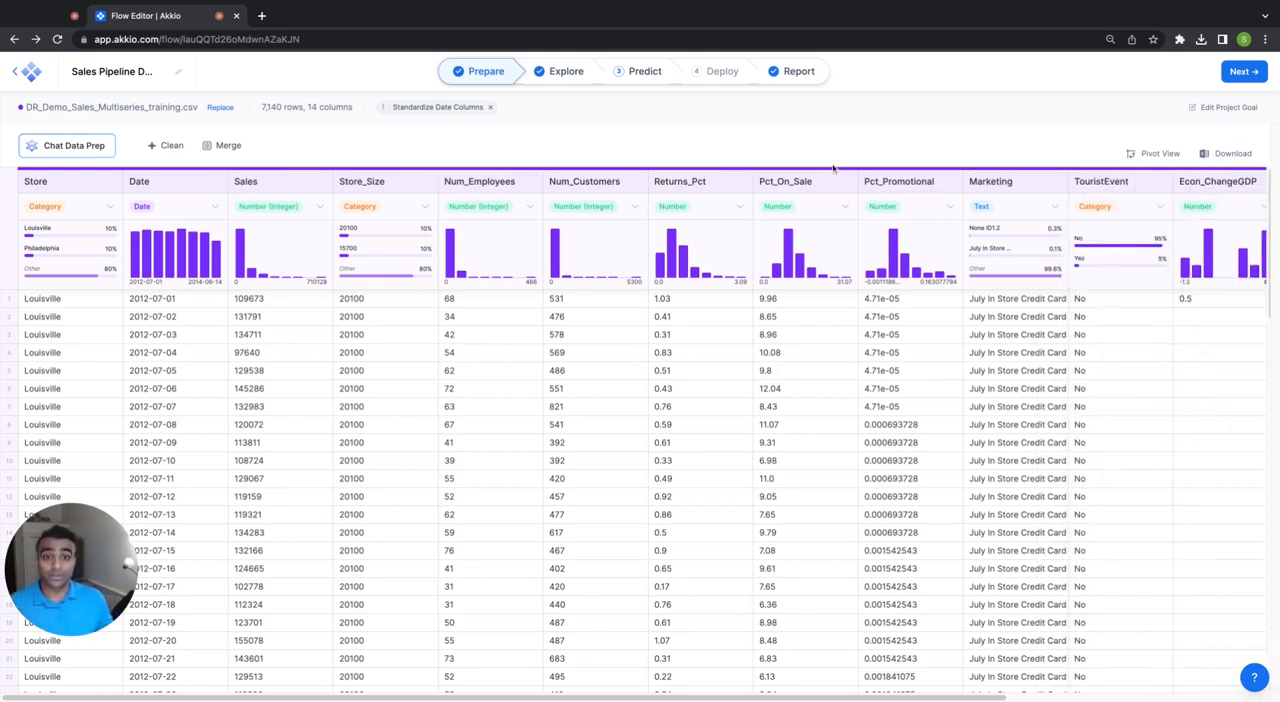
Generate the suggested scatterplot of sales vs. number of employees in Chat Explore and inspect its data points.
{"action": "left_click", "coordinate": [563, 72]}
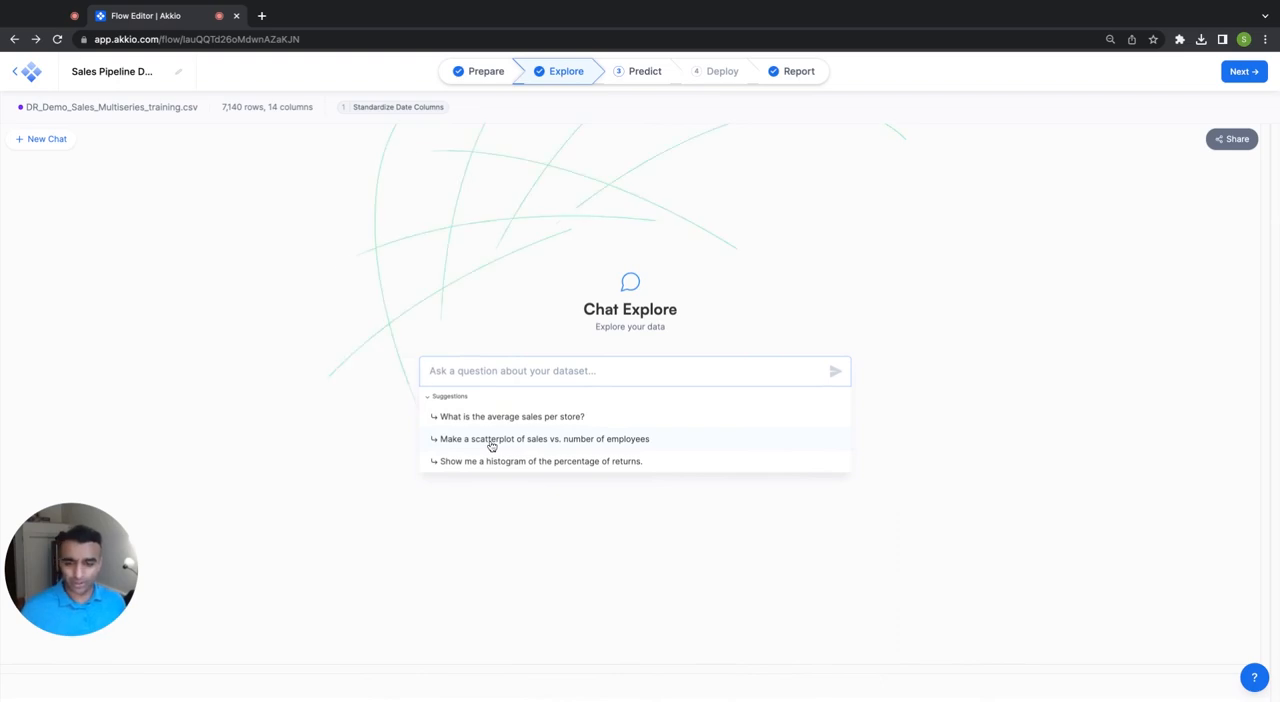
{"action": "left_click", "coordinate": [562, 446]}
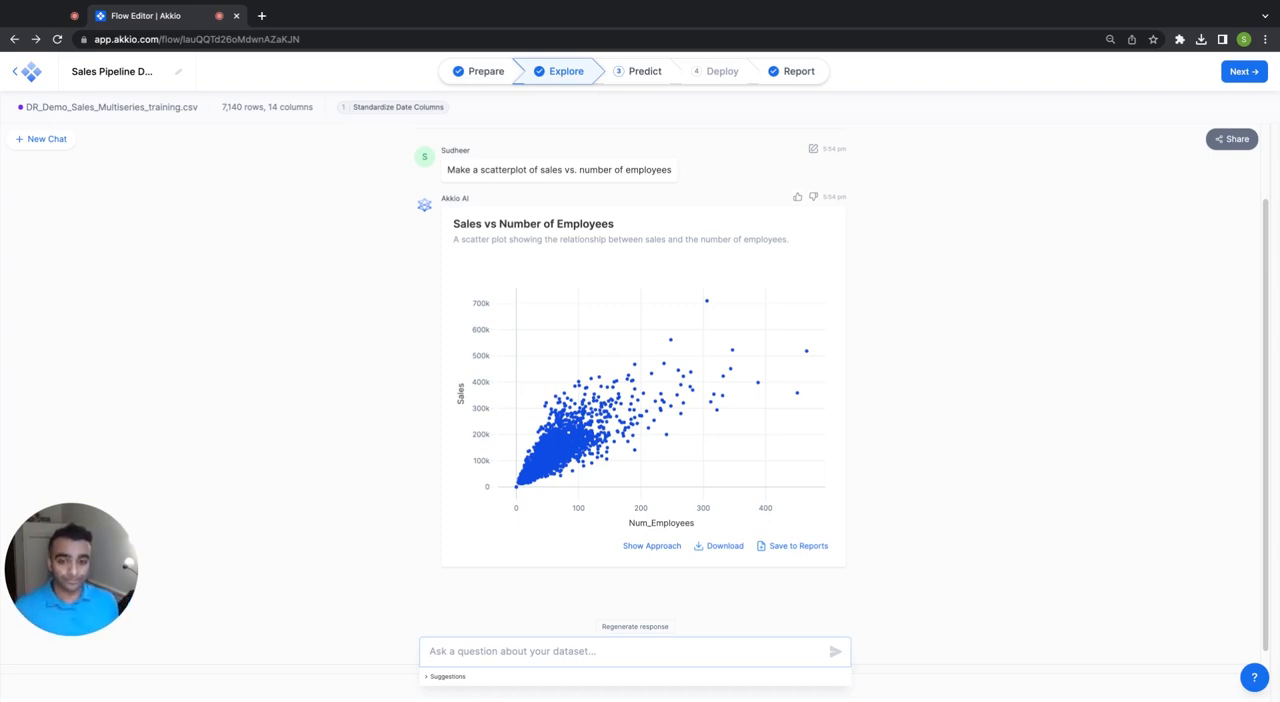
{"action": "scroll", "coordinate": [929, 258], "scroll_direction": "down", "scroll_amount": 1}
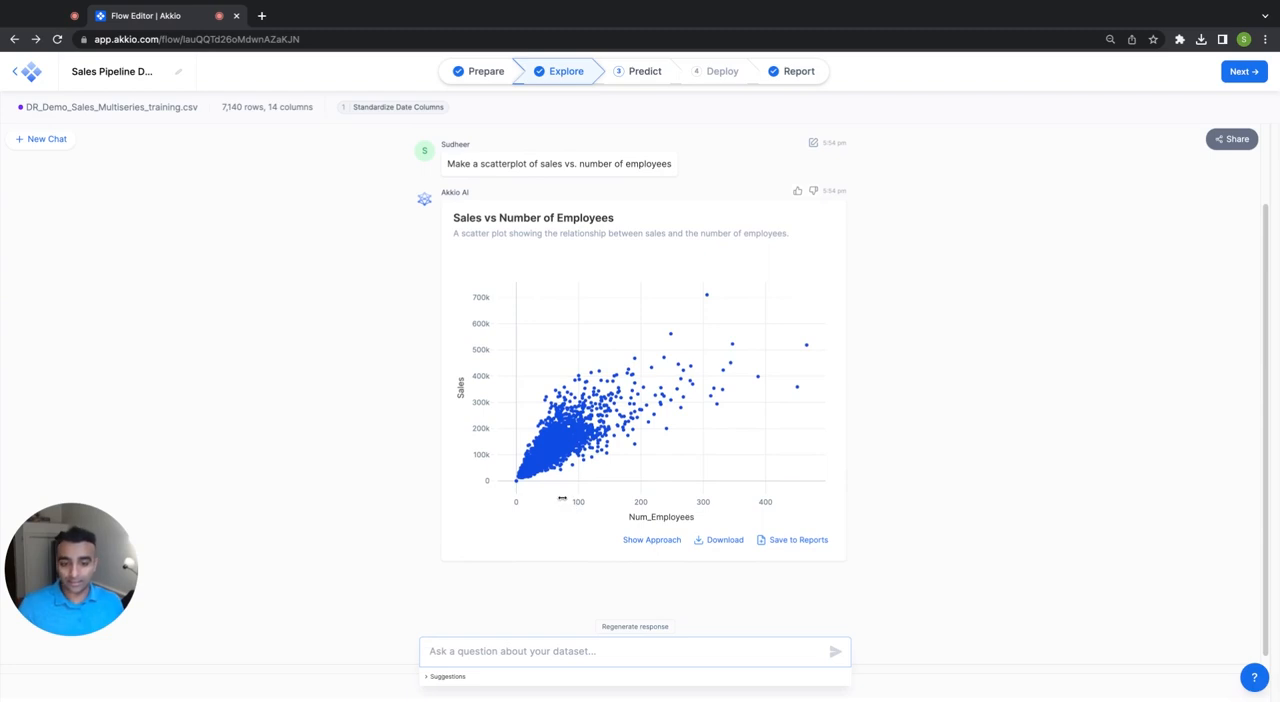
{"action": "mouse_move", "coordinate": [531, 475]}
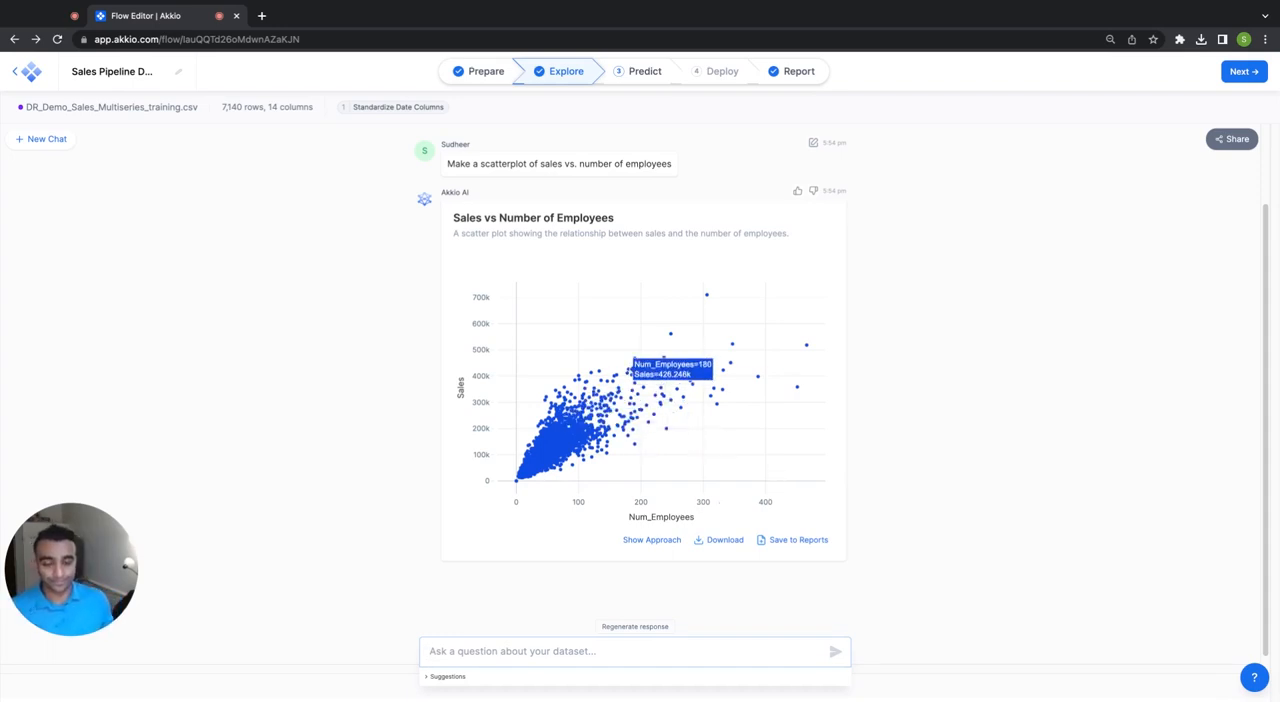
Ask the chat to "show me the sales over time for each store in a line chart".
{"action": "scroll", "coordinate": [901, 422], "scroll_direction": "down", "scroll_amount": 1}
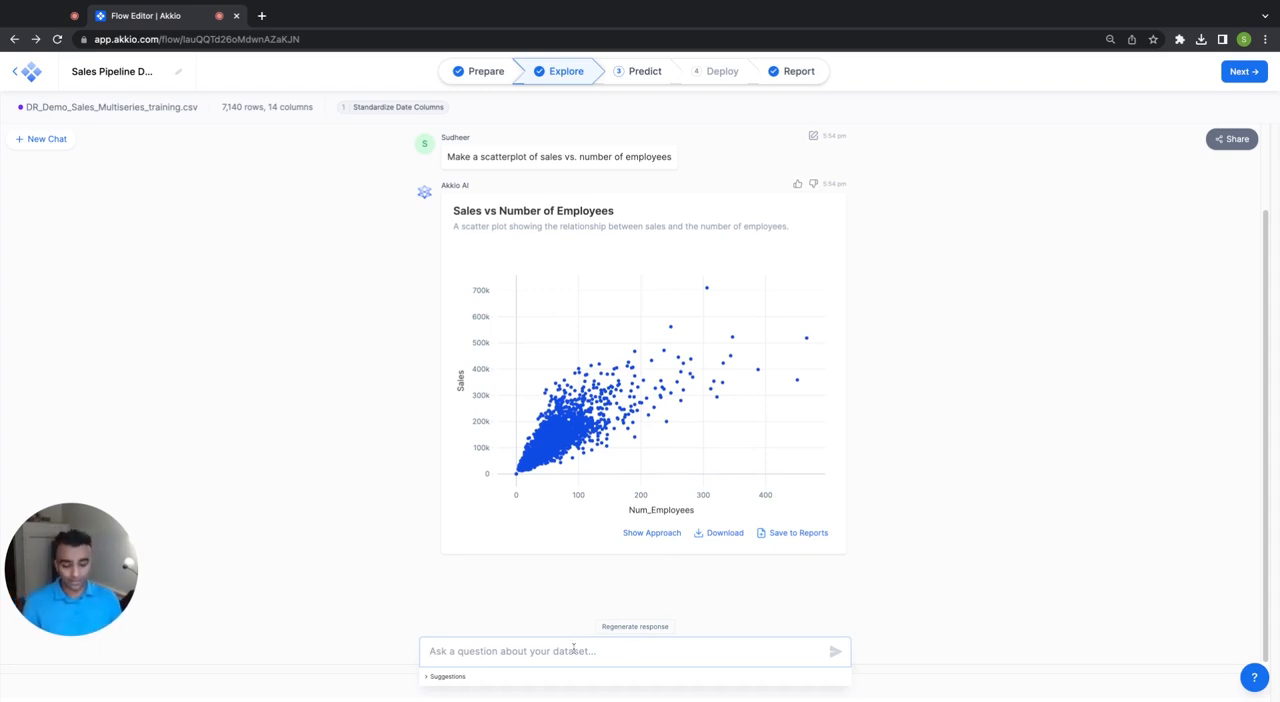
{"action": "type", "text": "show me th"}
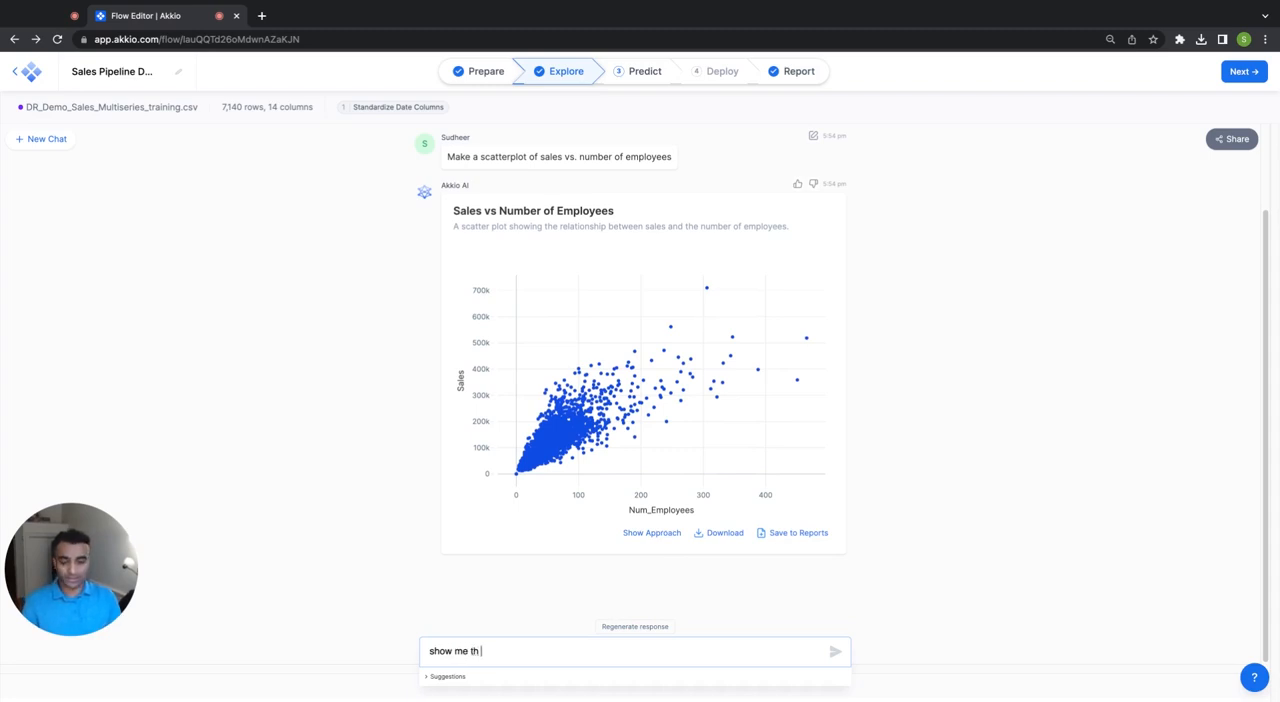
{"action": "type", "text": "e sales over"}
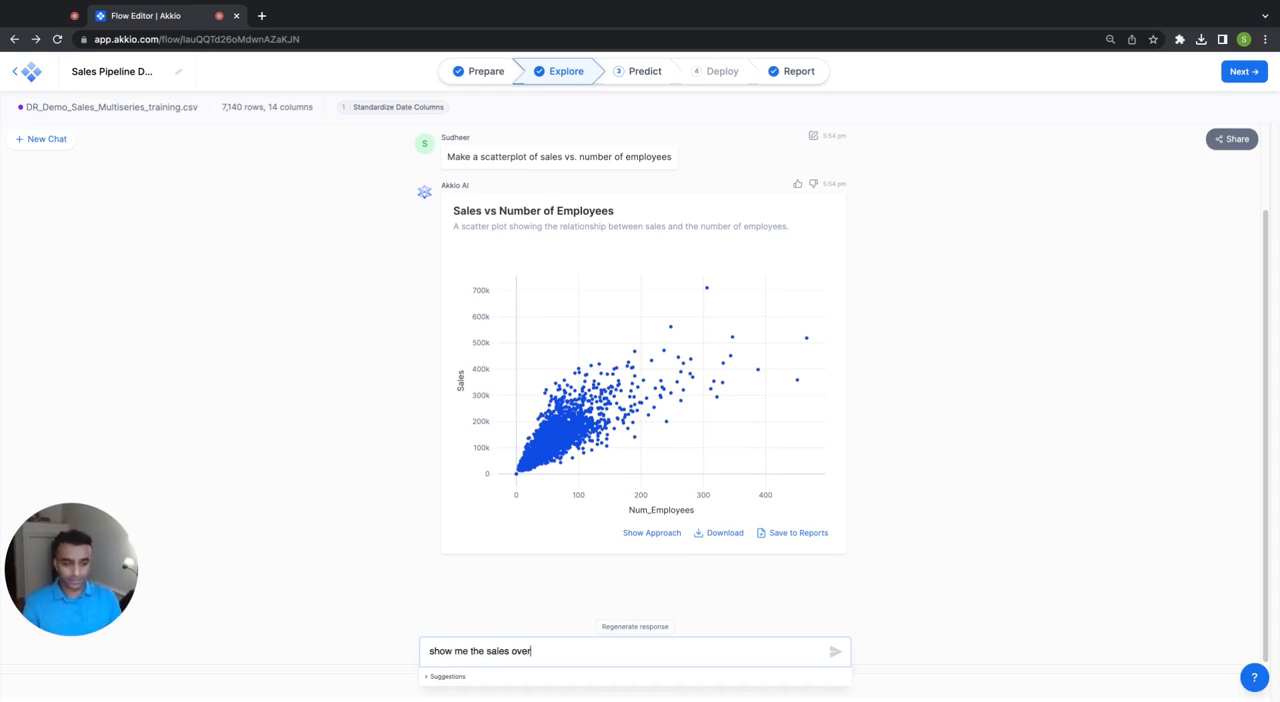
{"action": "type", "text": " time fo reach"}
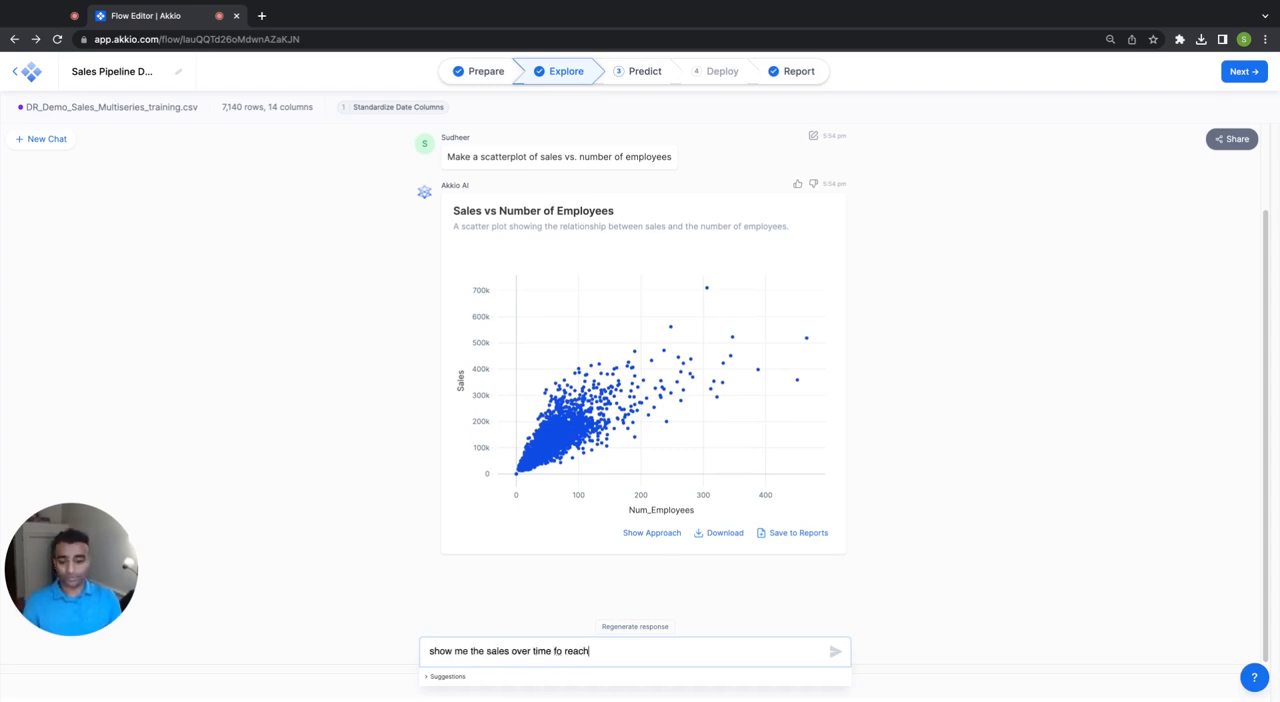
{"action": "key", "text": "BackSpace"}
{"action": "key", "text": "BackSpace"}
{"action": "key", "text": "BackSpace"}
{"action": "key", "text": "BackSpace"}
{"action": "key", "text": "BackSpace"}
{"action": "key", "text": "BackSpace"}
{"action": "type", "text": "r each store "}
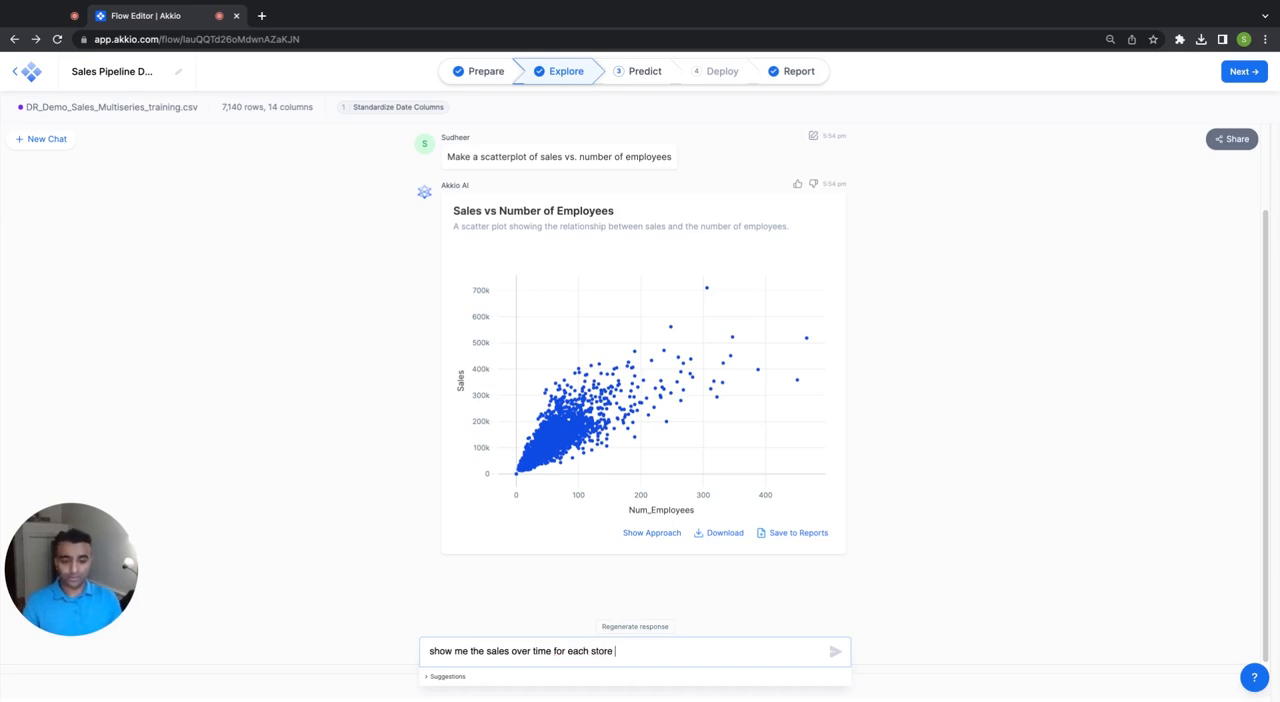
{"action": "type", "text": "in a line chart"}
{"action": "key", "text": "Return"}
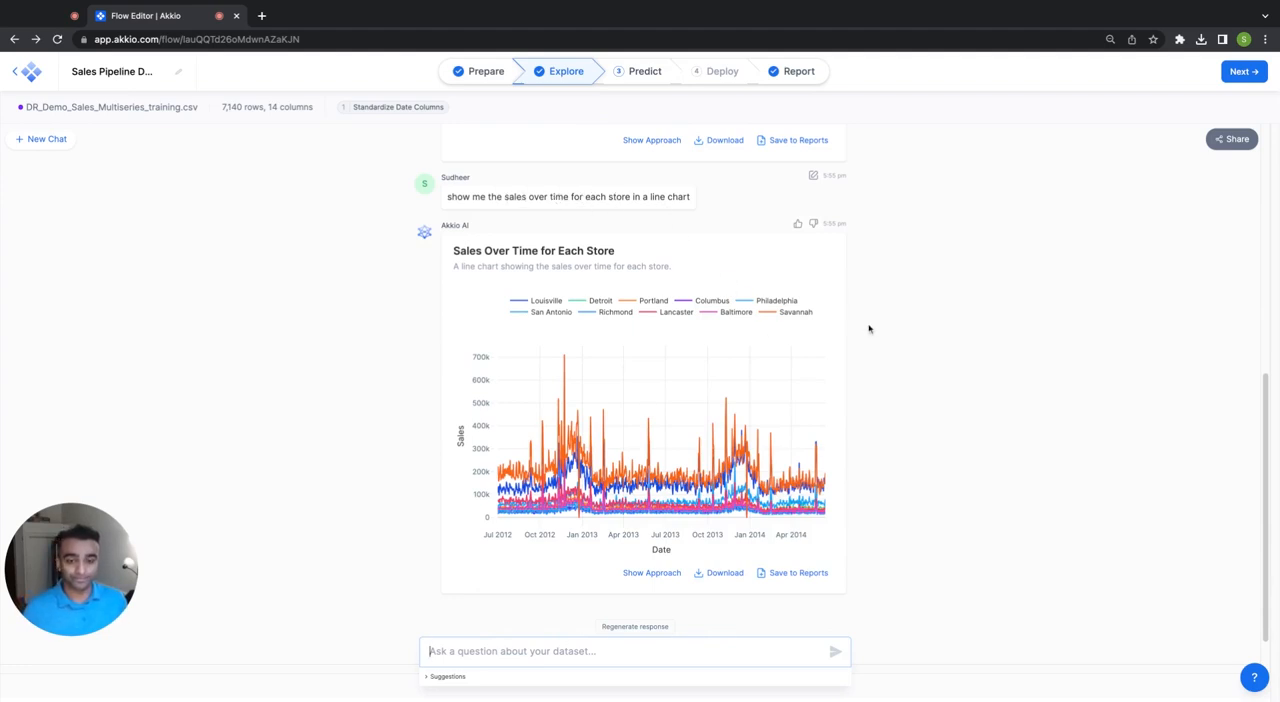
Zoom the sales-over-time line chart in on about November 2012 to early January 2013 and inspect the stores' peaks.
{"action": "scroll", "coordinate": [870, 330], "scroll_direction": "down", "scroll_amount": 1}
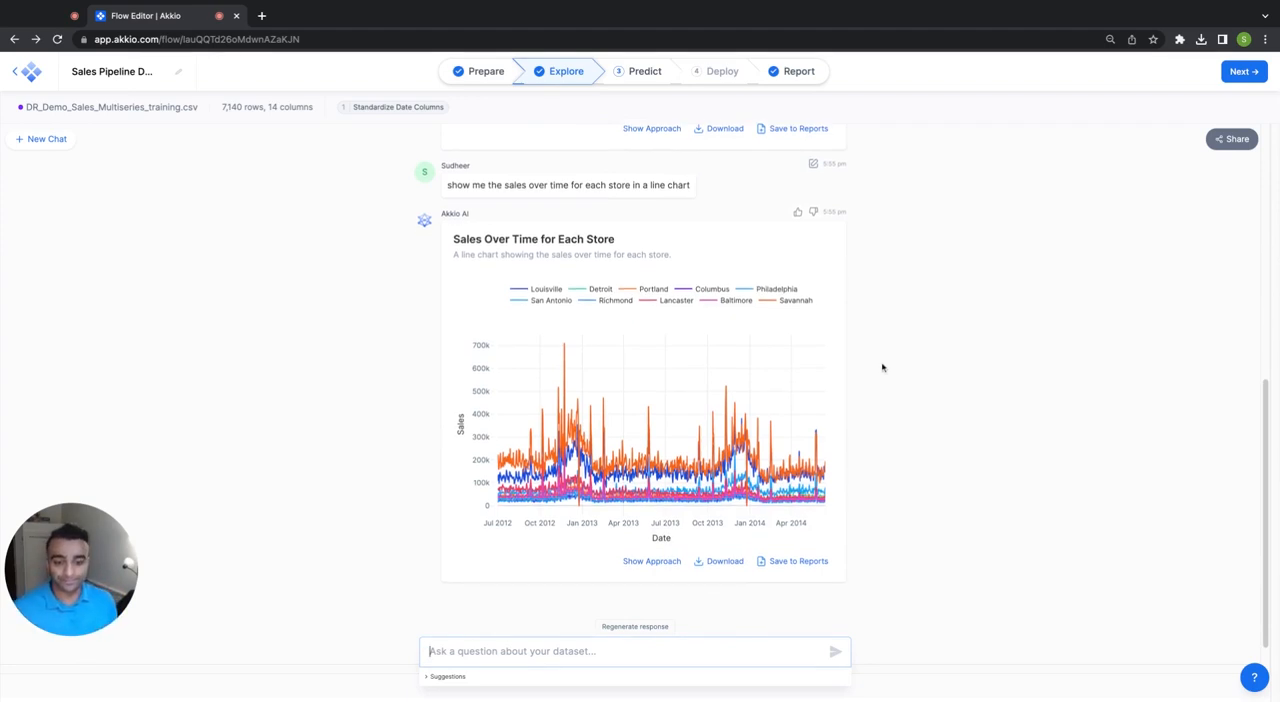
{"action": "scroll", "coordinate": [882, 390], "scroll_direction": "down", "scroll_amount": 1}
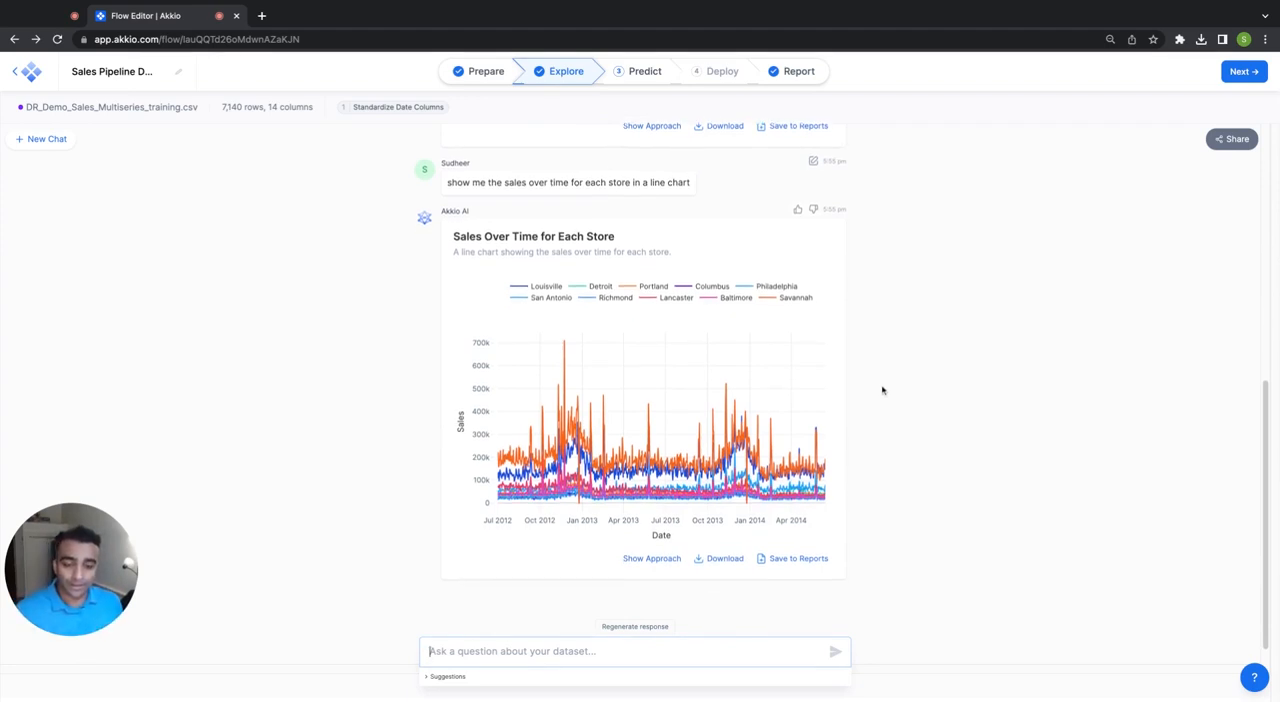
{"action": "scroll", "coordinate": [882, 390], "scroll_direction": "down", "scroll_amount": 1}
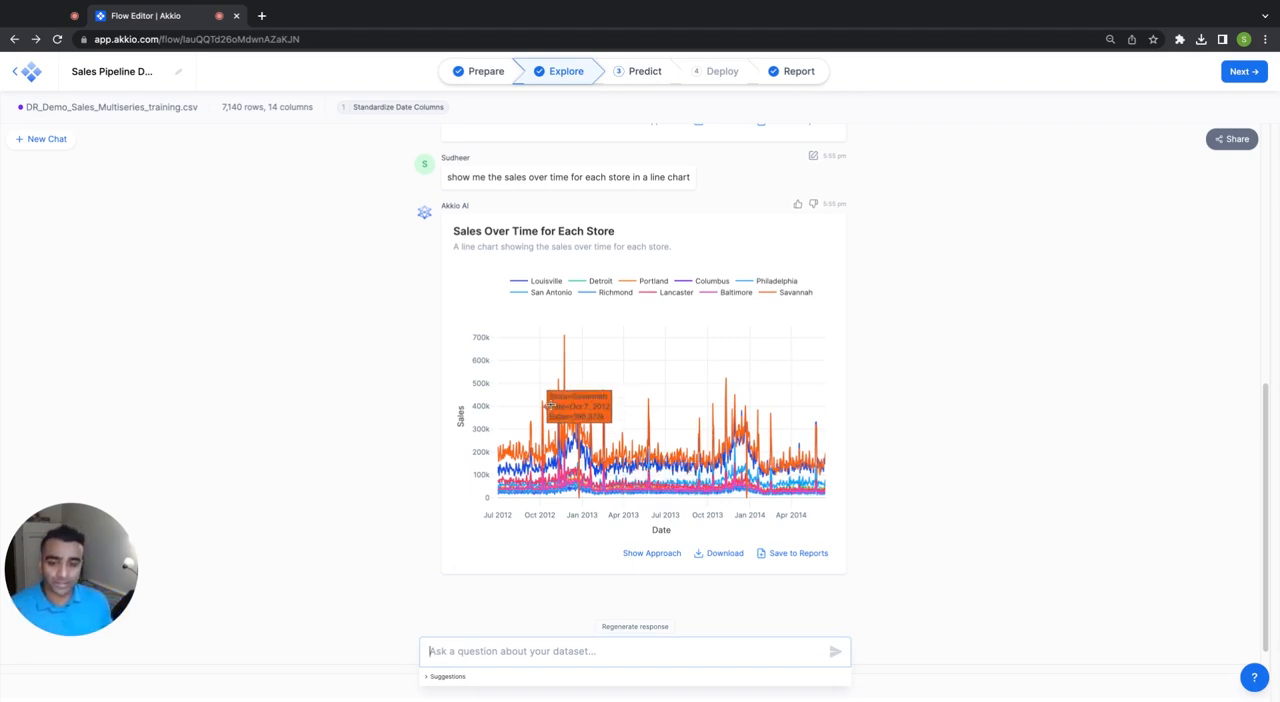
{"action": "left_click_drag", "start_coordinate": [585, 401], "coordinate": [551, 401]}
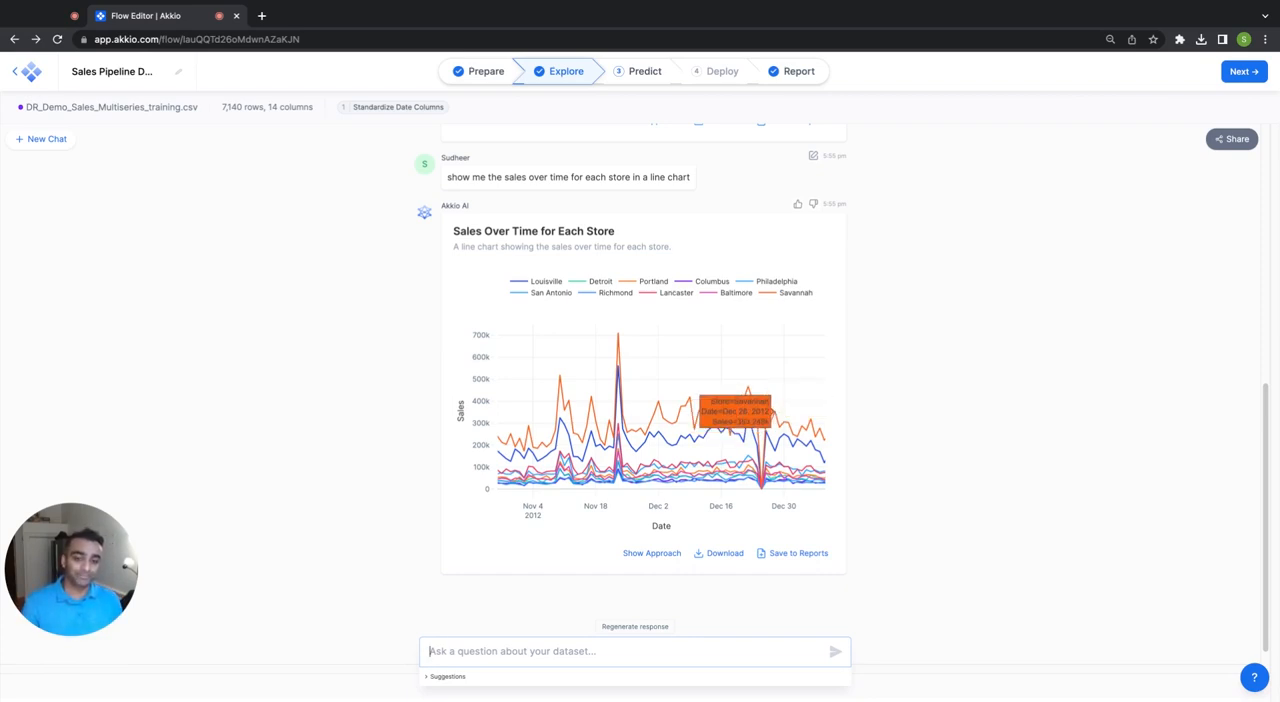
{"action": "left_click", "coordinate": [896, 402]}
Ask the chat to "show me the marketing strategy with highest sales for each store in a table".
{"action": "scroll", "coordinate": [896, 402], "scroll_direction": "down", "scroll_amount": 1}
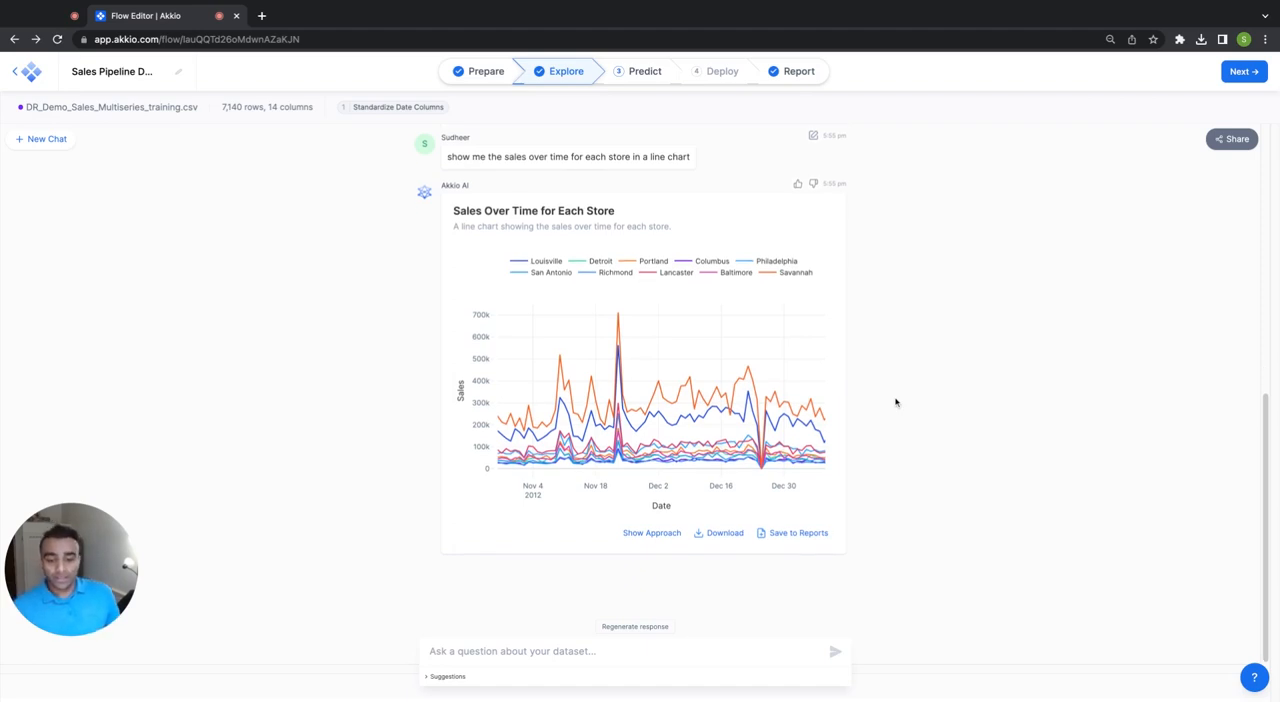
{"action": "left_click", "coordinate": [740, 655]}
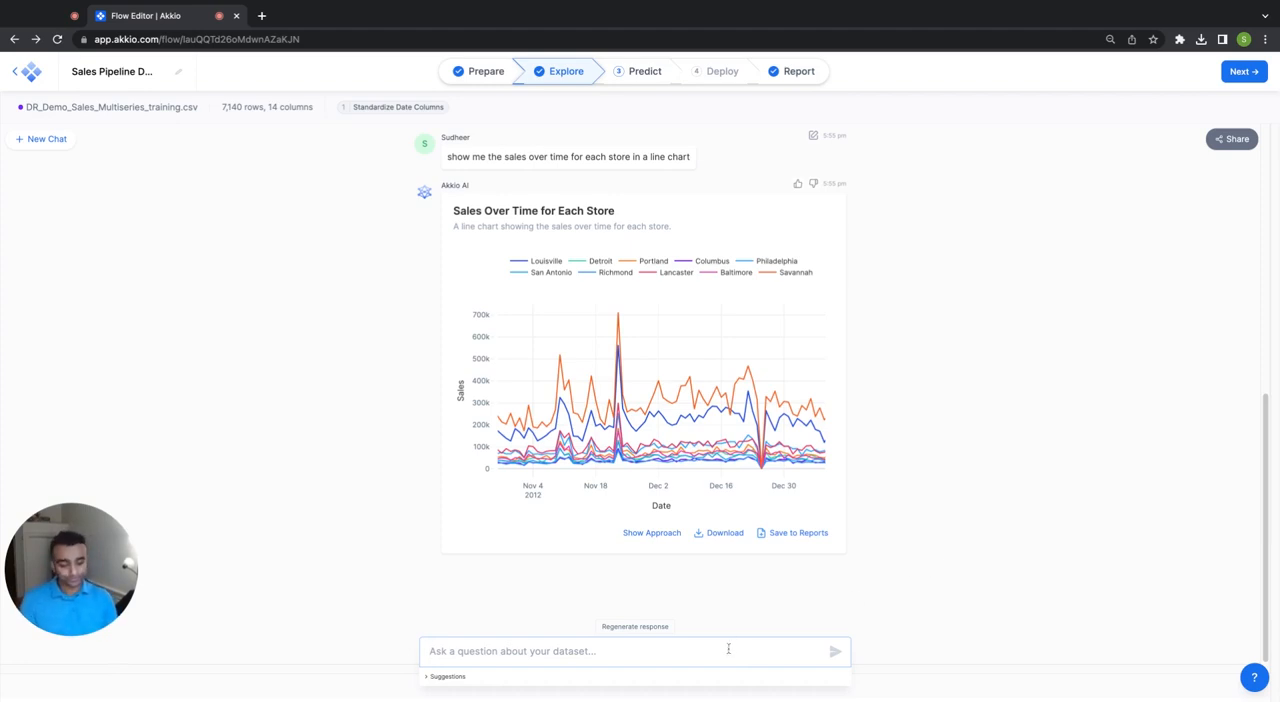
{"action": "type", "text": "show me the m"}
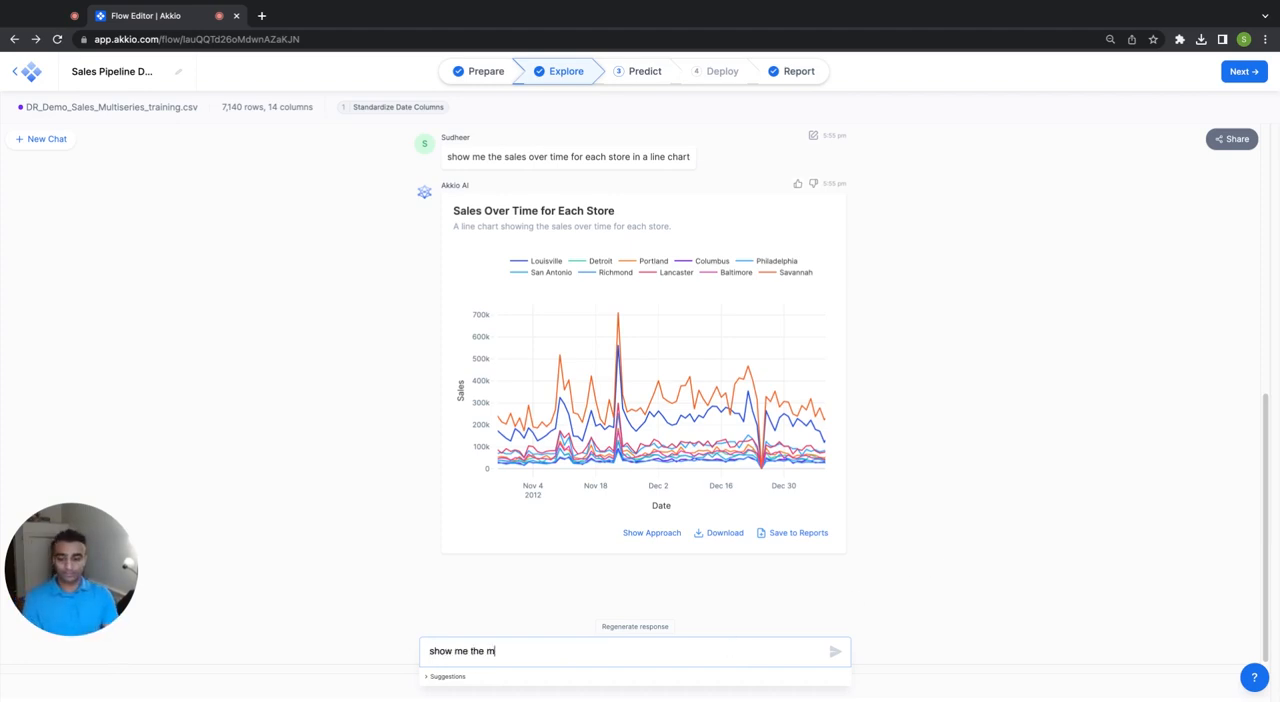
{"action": "type", "text": "arketing stra"}
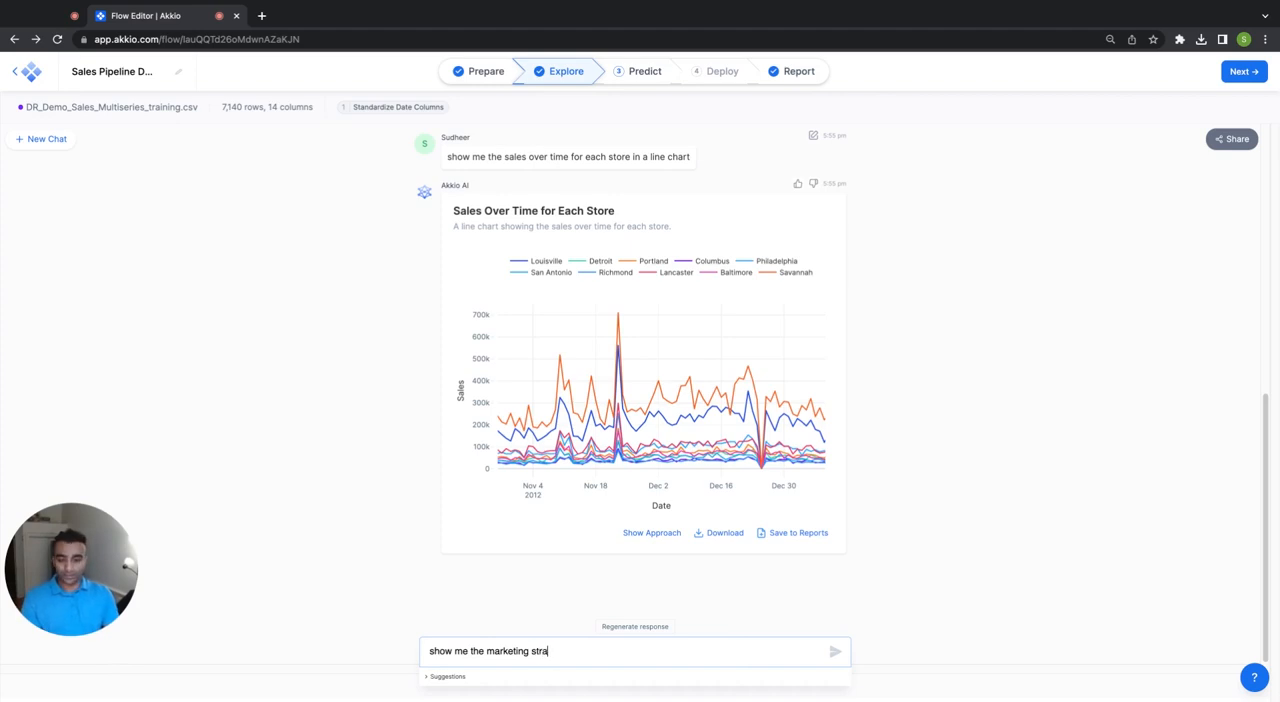
{"action": "type", "text": "tegy with "}
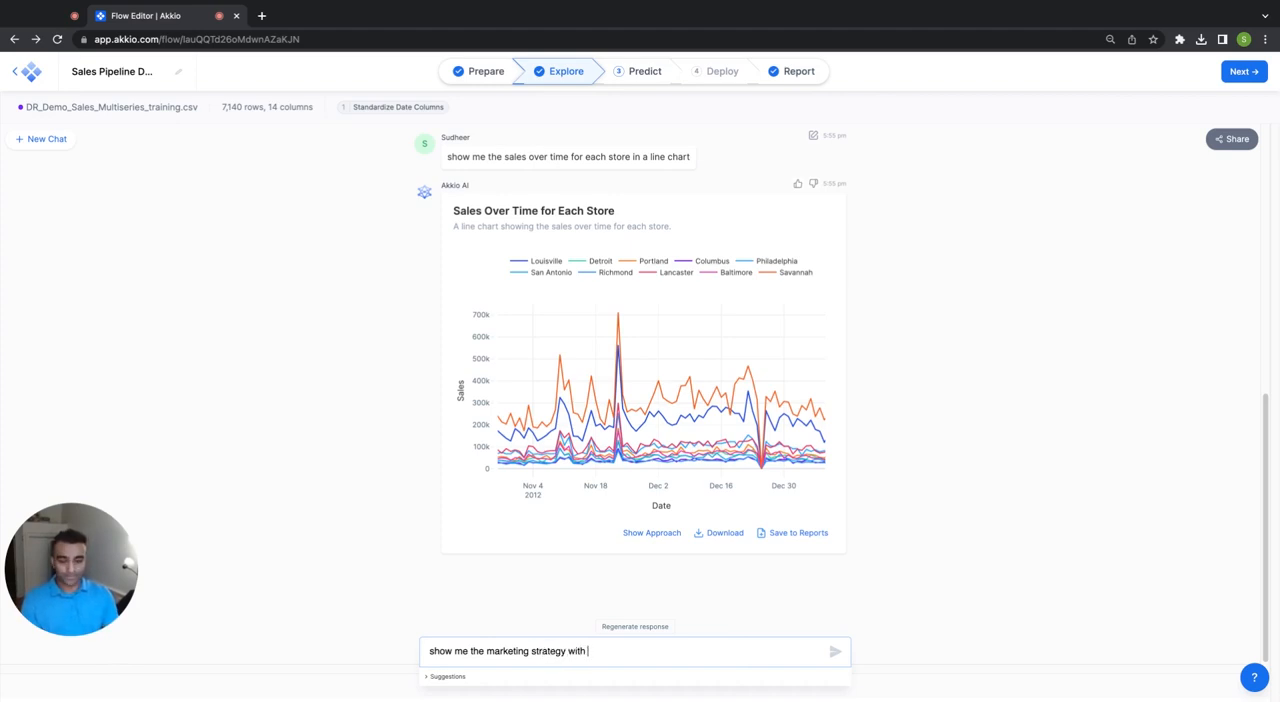
{"action": "type", "text": "highest sales fore"}
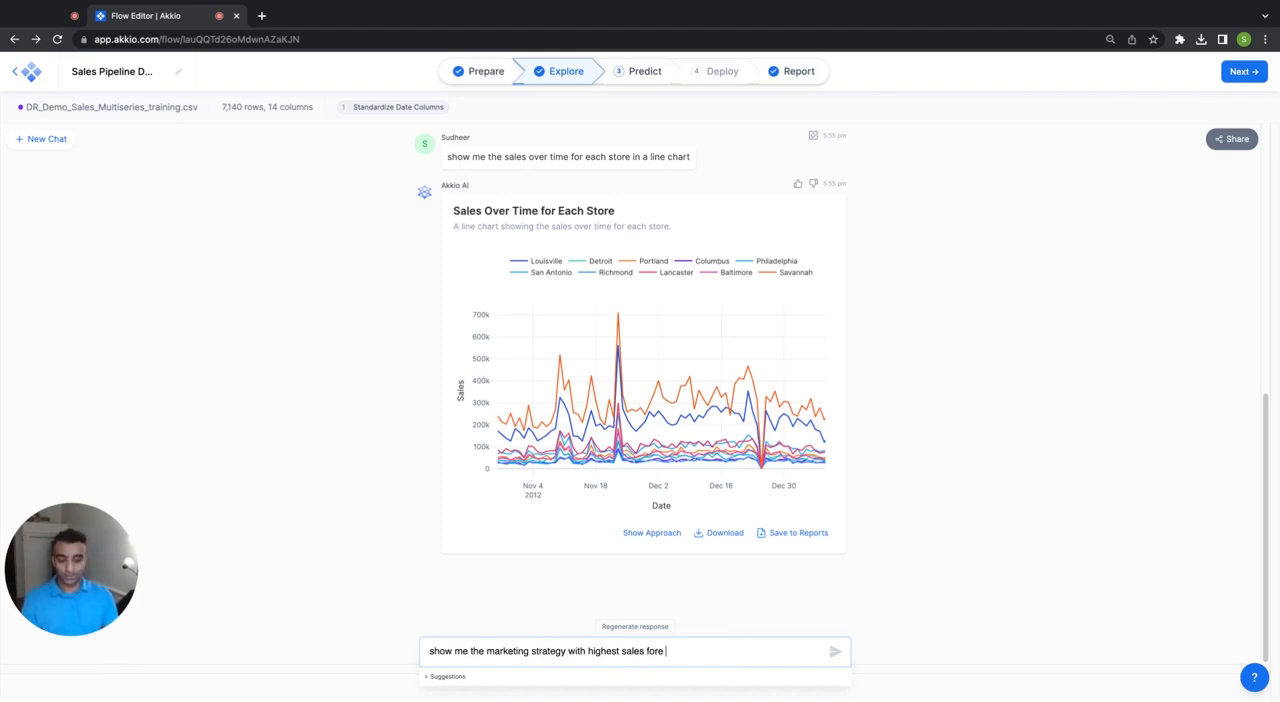
{"action": "type", "text": "cast"}
{"action": "key", "text": "BackSpace"}
{"action": "key", "text": "BackSpace"}
{"action": "key", "text": "BackSpace"}
{"action": "key", "text": "BackSpace"}
{"action": "key", "text": "BackSpace"}
{"action": "key", "text": "BackSpace"}
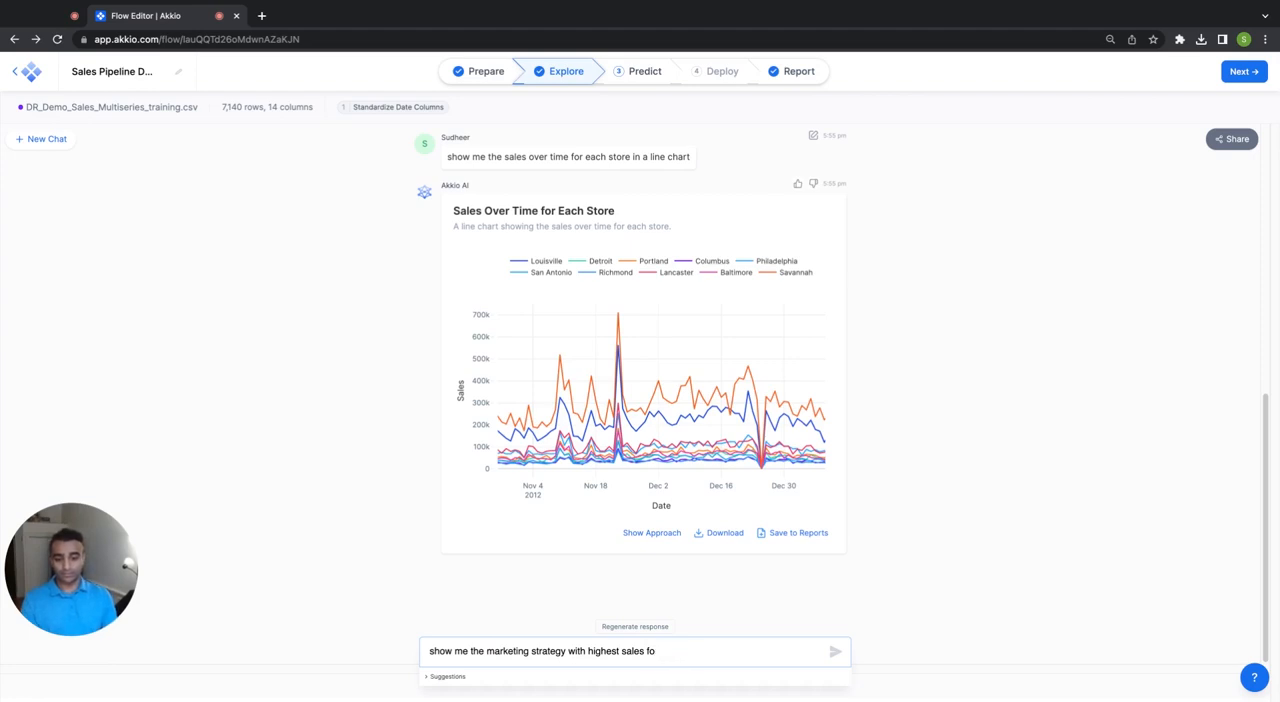
{"action": "type", "text": "r each store in a table"}
{"action": "key", "text": "Return"}
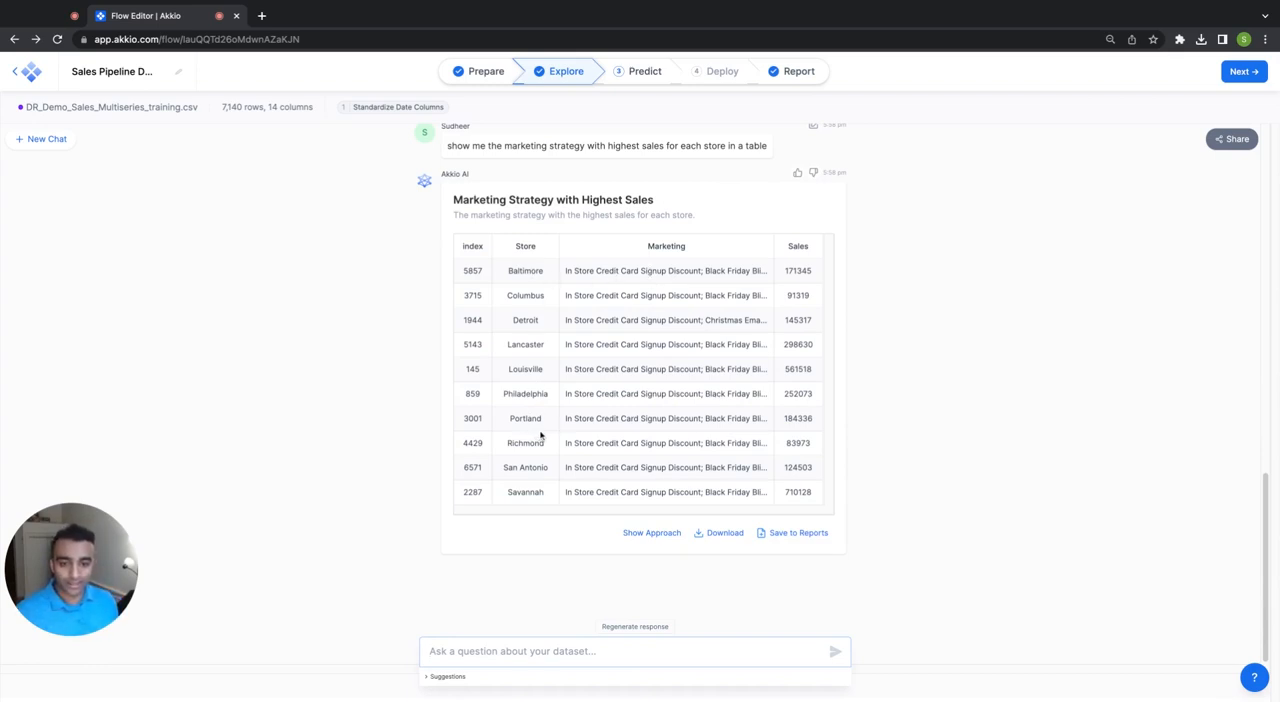
Examine the marketing strategies listed for the Portland and Savannah stores in the generated table.
{"action": "left_click_drag", "start_coordinate": [572, 418], "coordinate": [646, 418]}
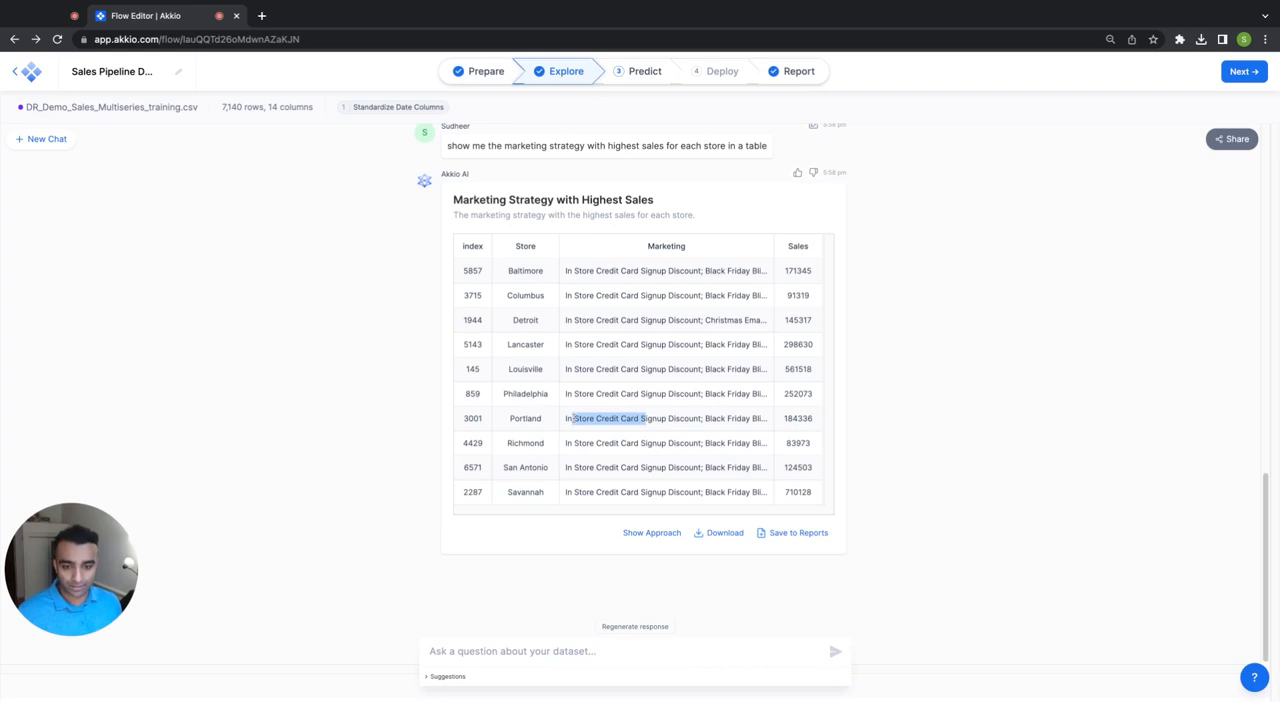
{"action": "left_click", "coordinate": [673, 421]}
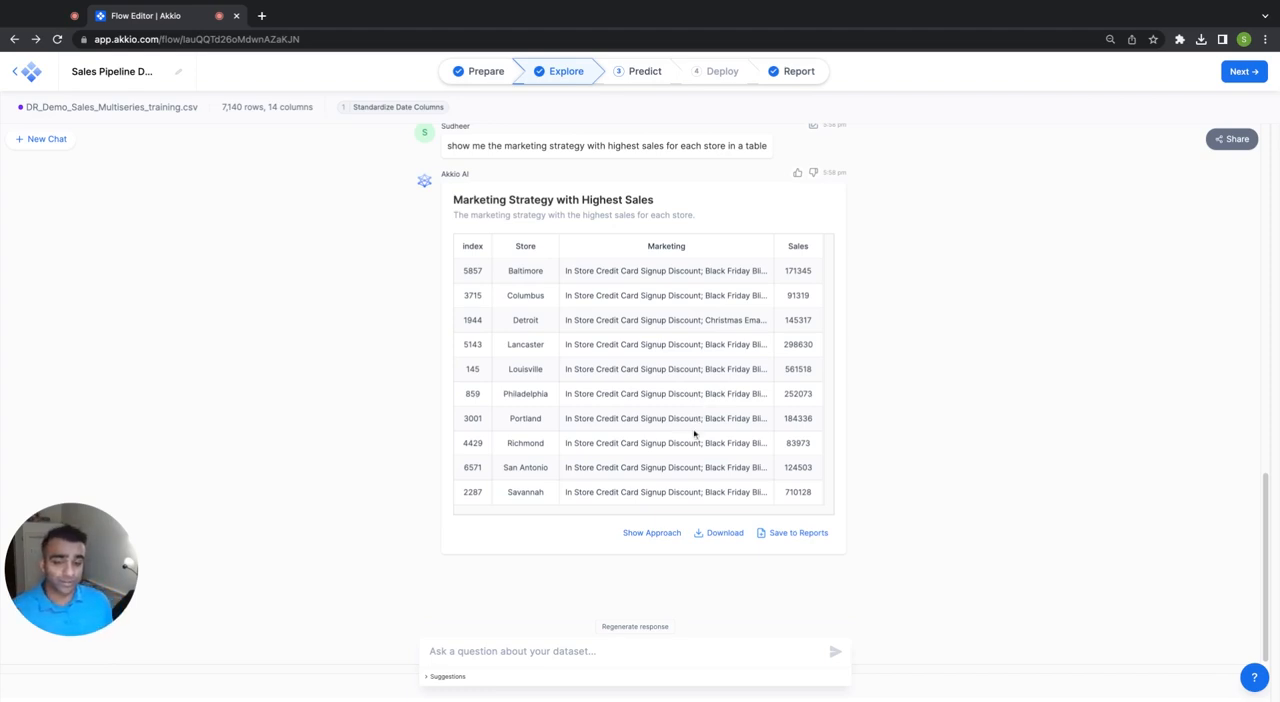
{"action": "left_click_drag", "start_coordinate": [577, 492], "coordinate": [732, 492]}
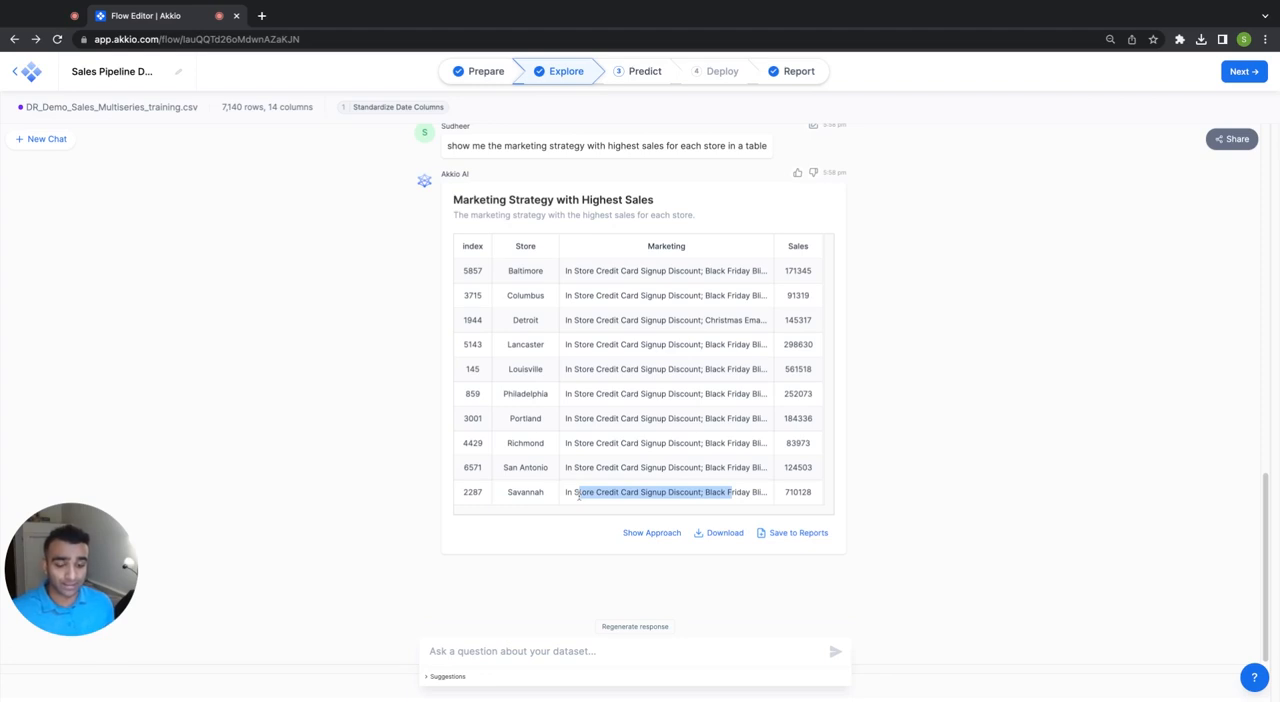
{"action": "left_click", "coordinate": [721, 418]}
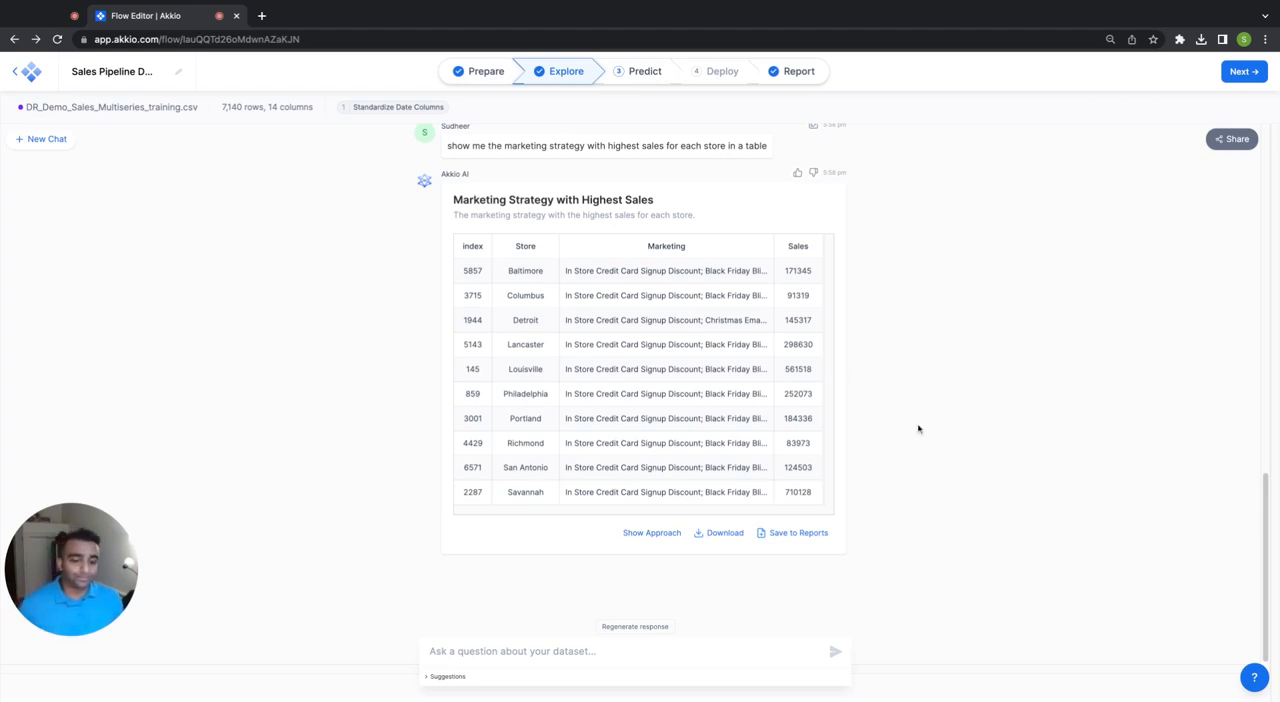
Include Chat History in the chat's share options and set the chat title to "Sales Pipeline Analysis".
{"action": "scroll", "coordinate": [918, 429], "scroll_direction": "up", "scroll_amount": 1}
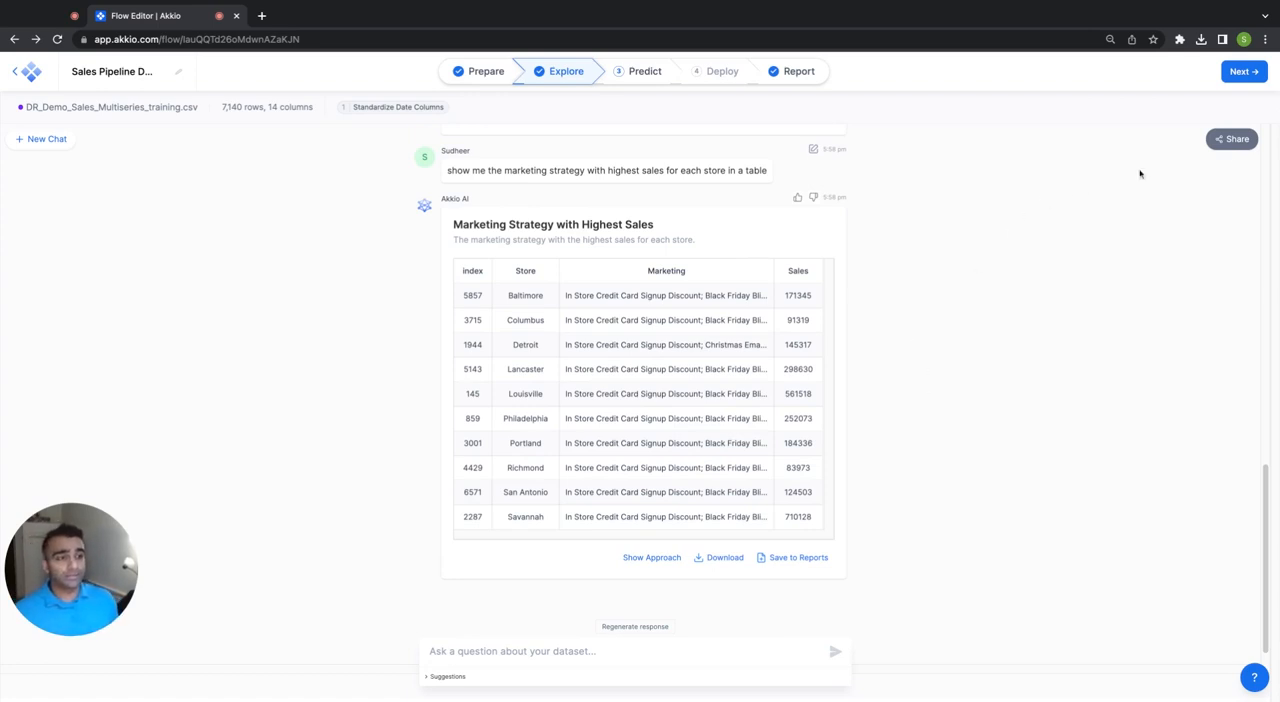
{"action": "left_click", "coordinate": [1238, 140]}
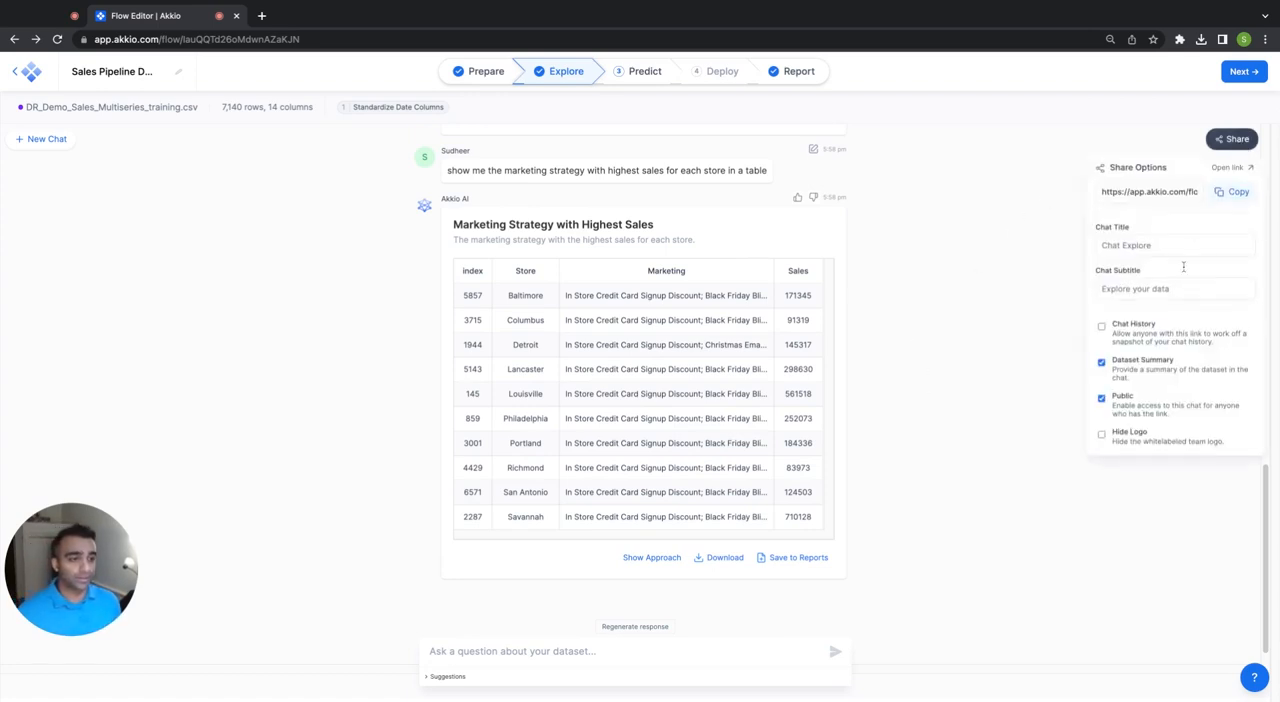
{"action": "left_click", "coordinate": [1102, 327]}
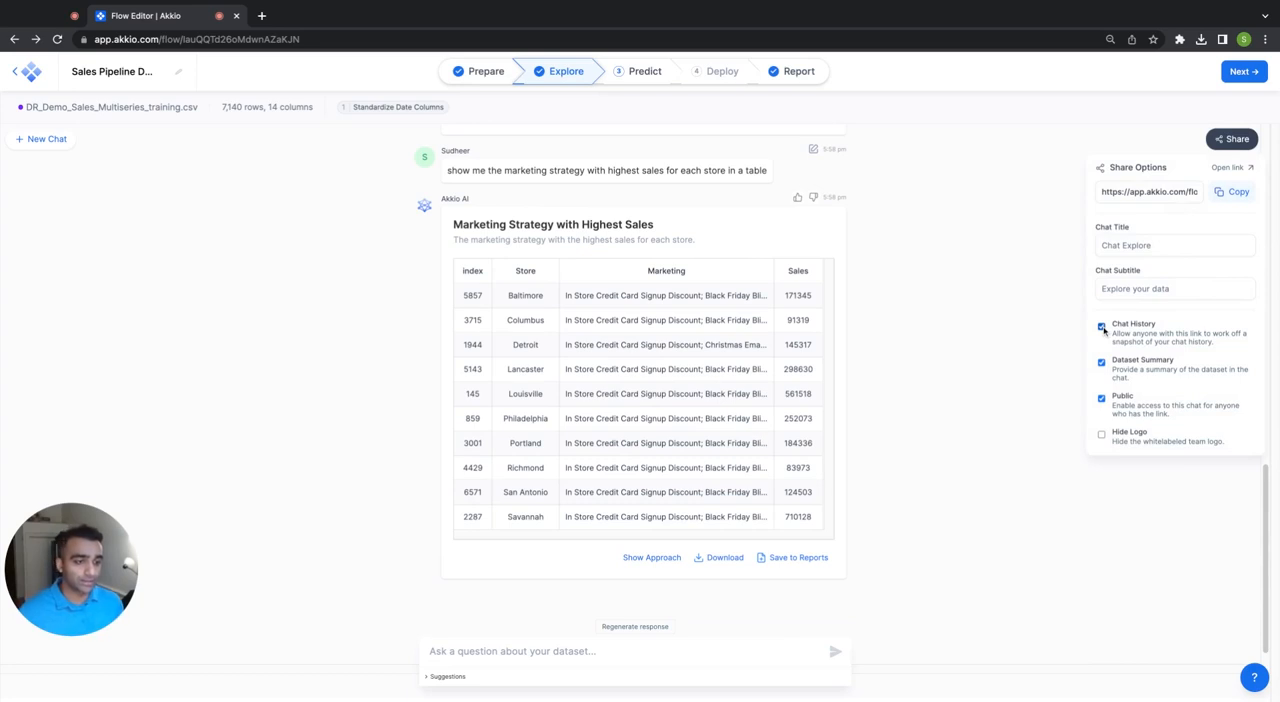
{"action": "left_click", "coordinate": [1127, 245]}
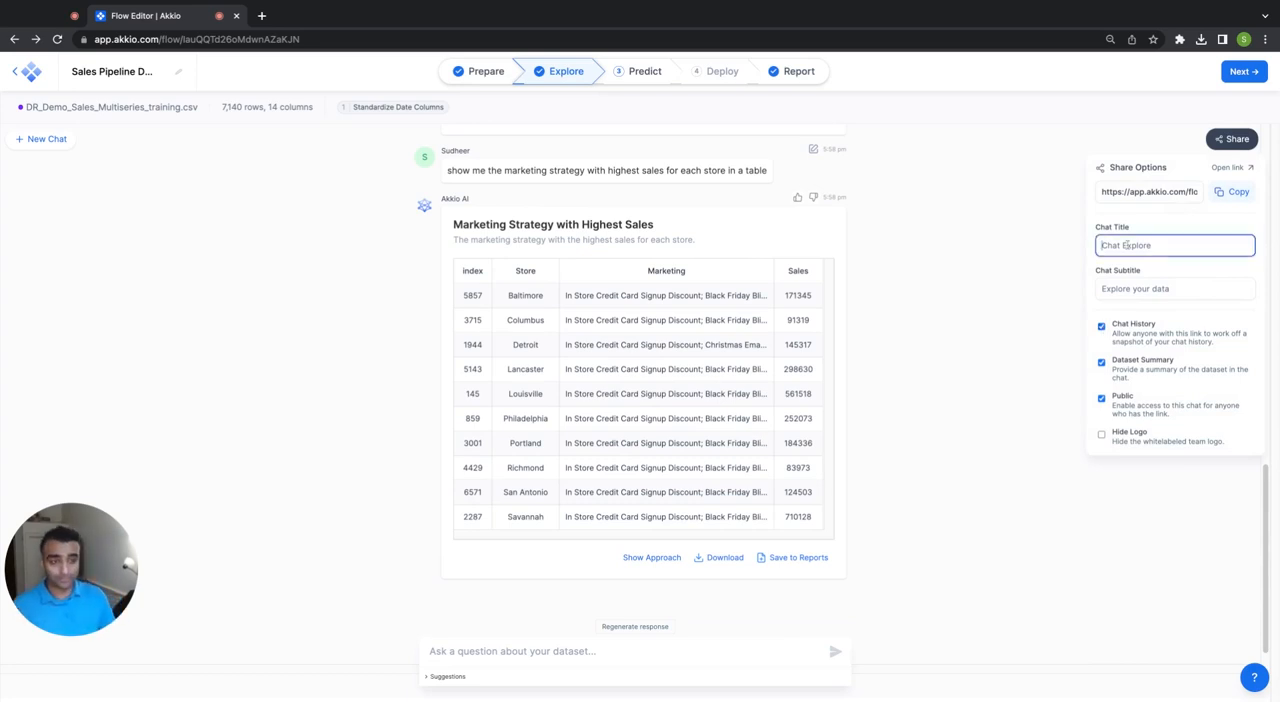
{"action": "type", "text": "Sales Pipeline"}
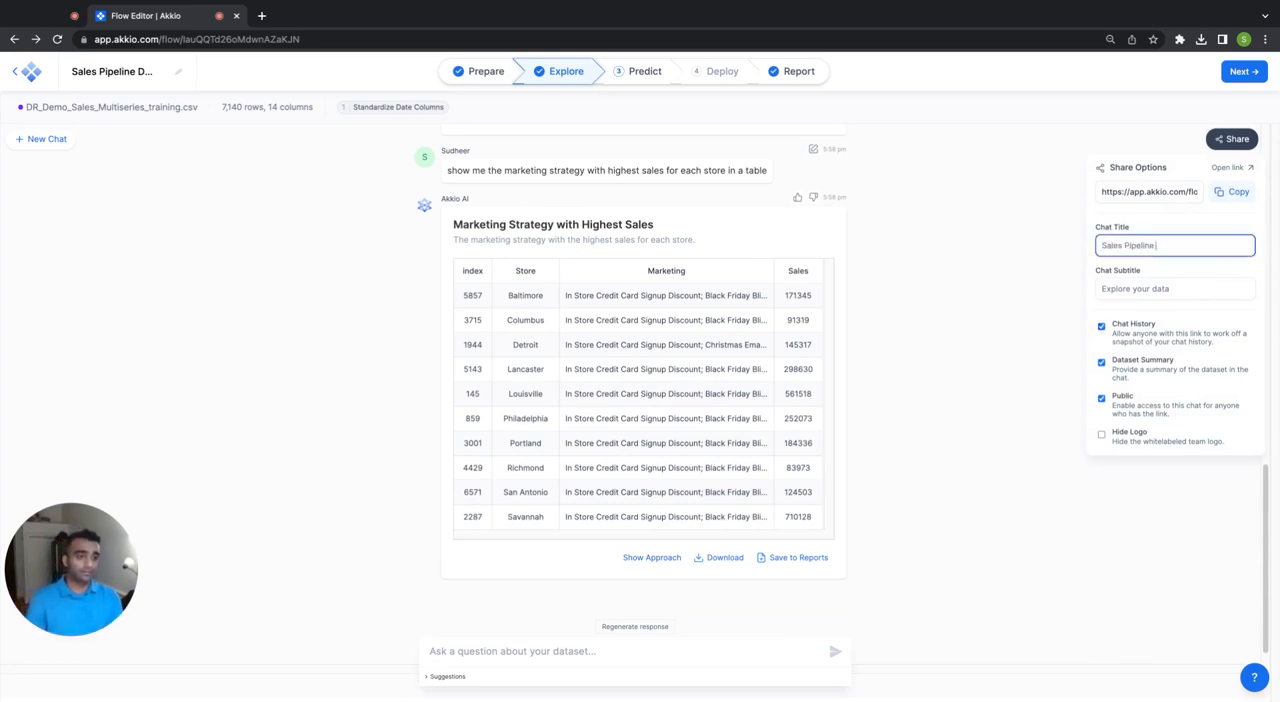
{"action": "type", "text": " Analysis"}
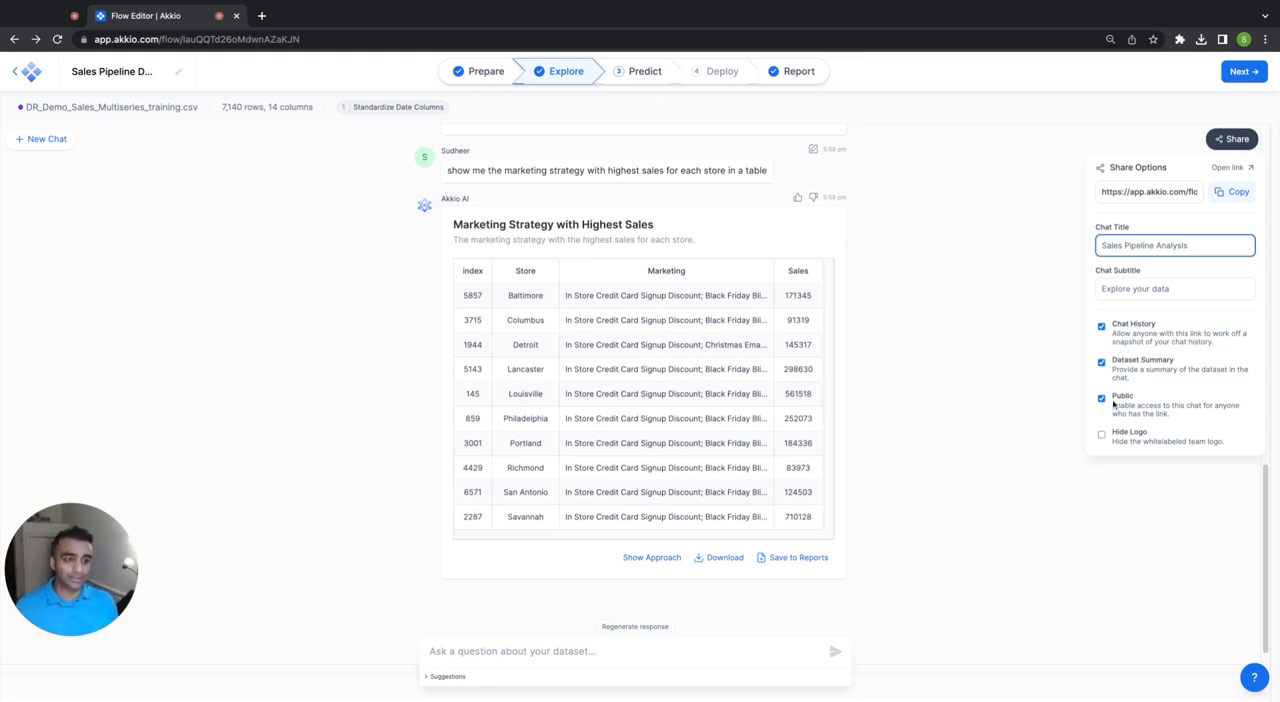
Copy the chat's share link and open it in a new browser tab.
{"action": "left_click", "coordinate": [1222, 196]}
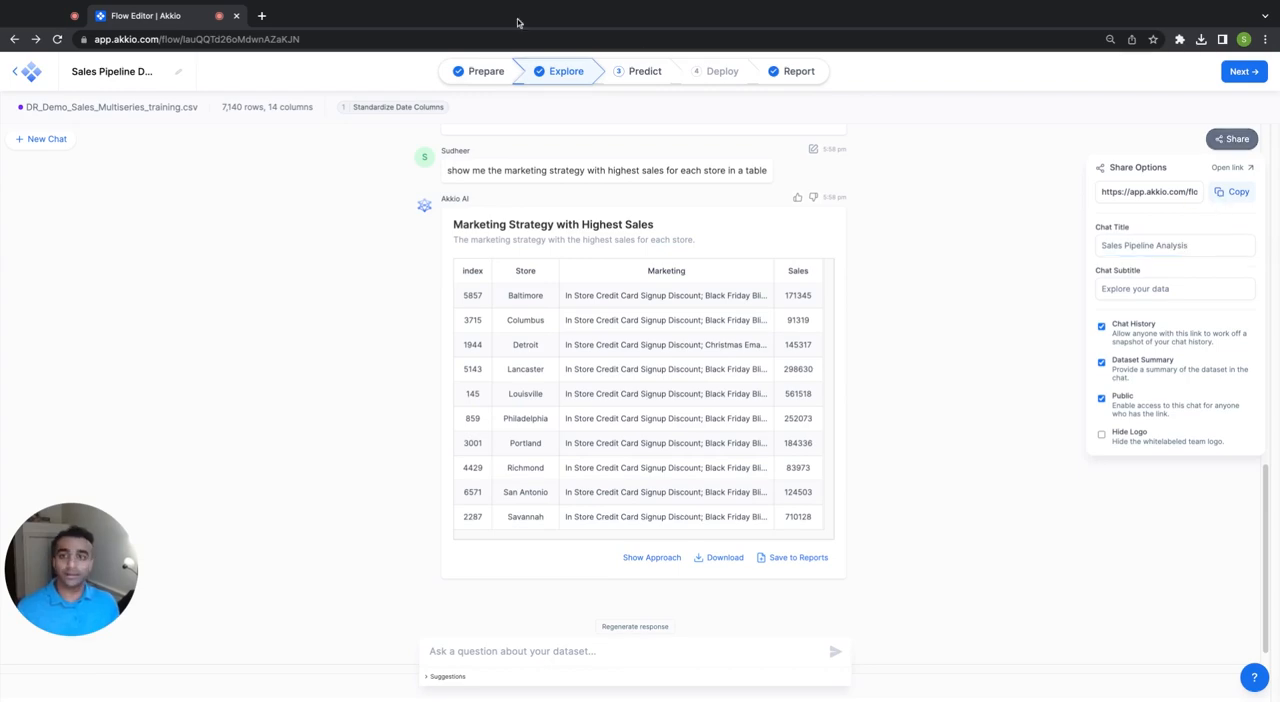
{"action": "left_click", "coordinate": [262, 15]}
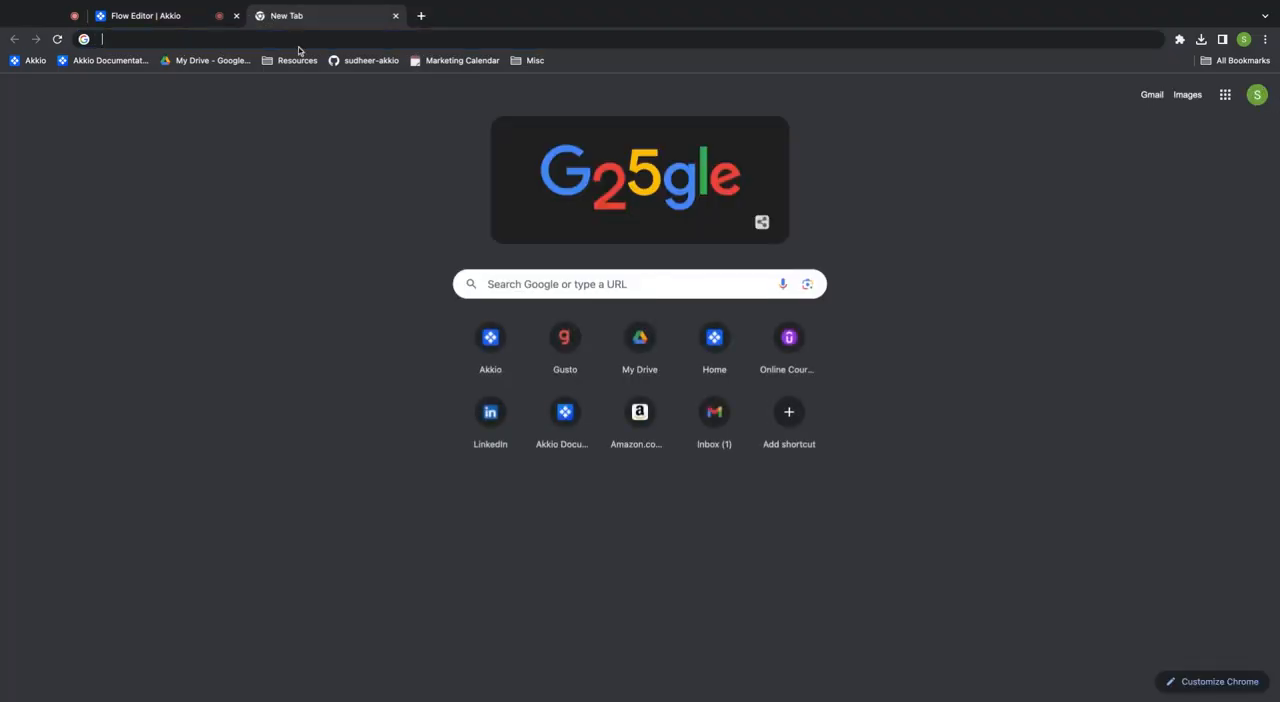
{"action": "key", "text": "super+v"}
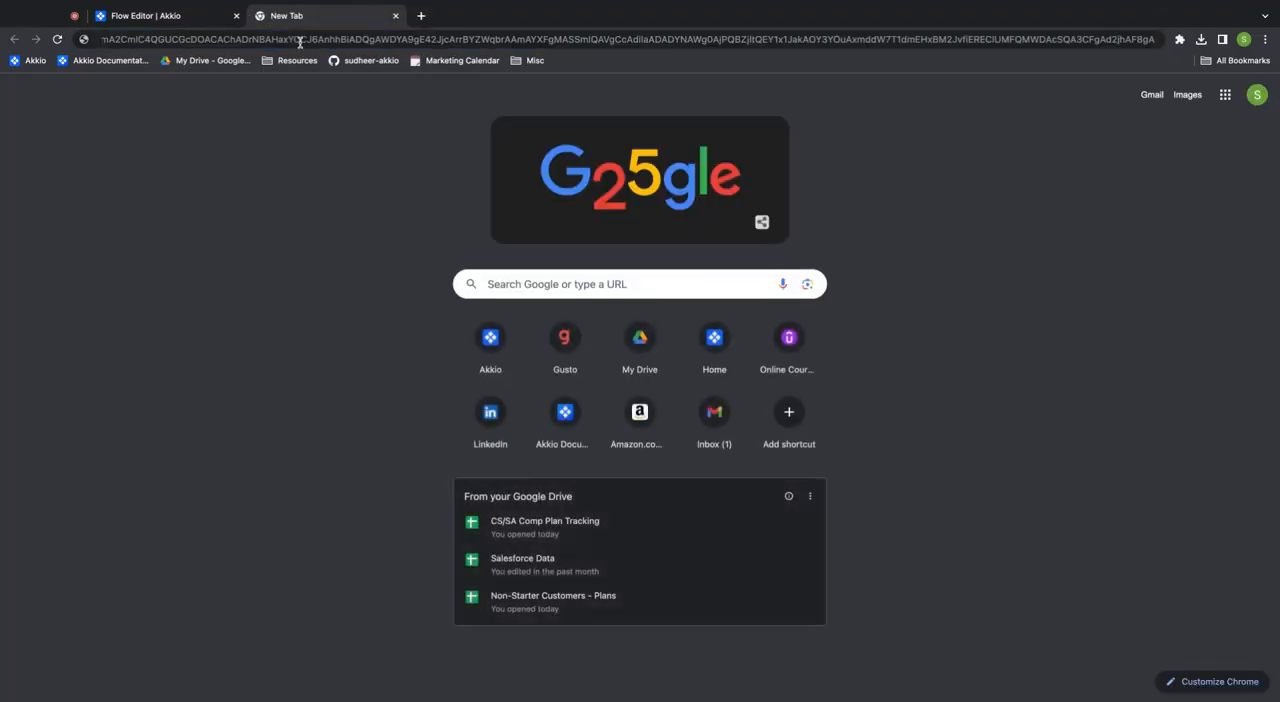
{"action": "key", "text": "Return"}
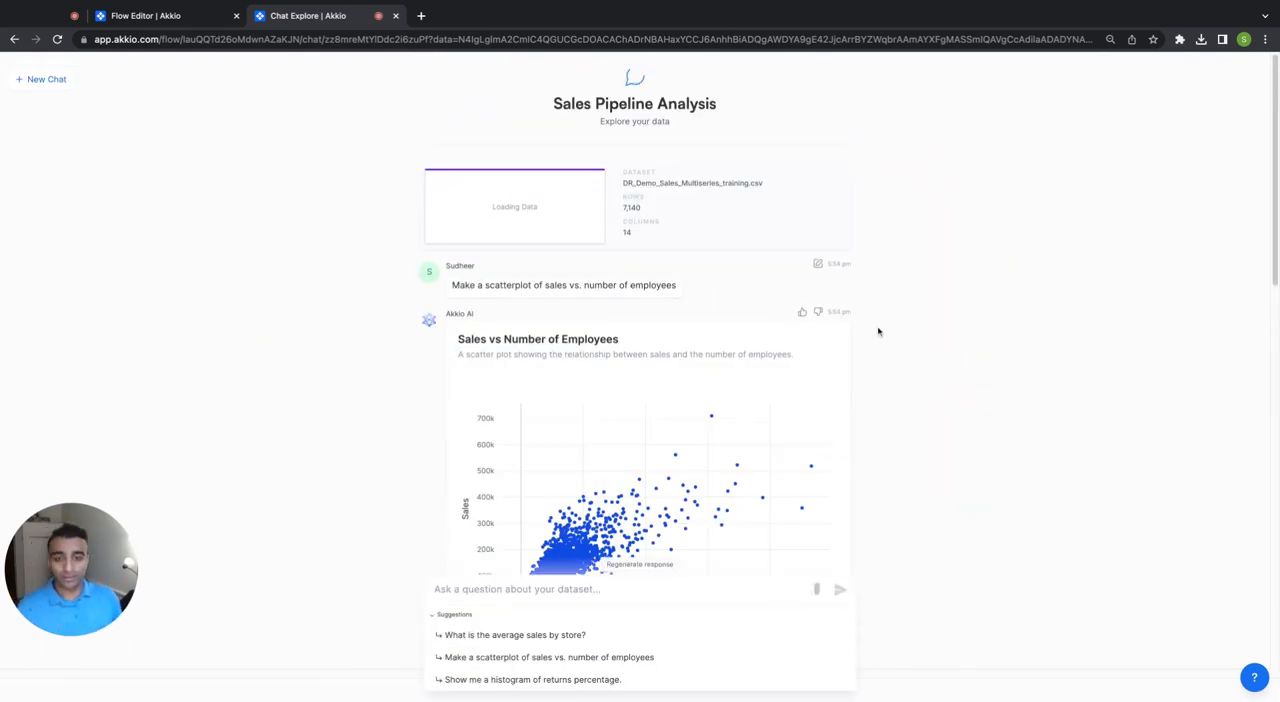
Review the shared chat's history and ask the suggested question "What is the average sales by store?".
{"action": "scroll", "coordinate": [893, 370], "scroll_direction": "down", "scroll_amount": 3}
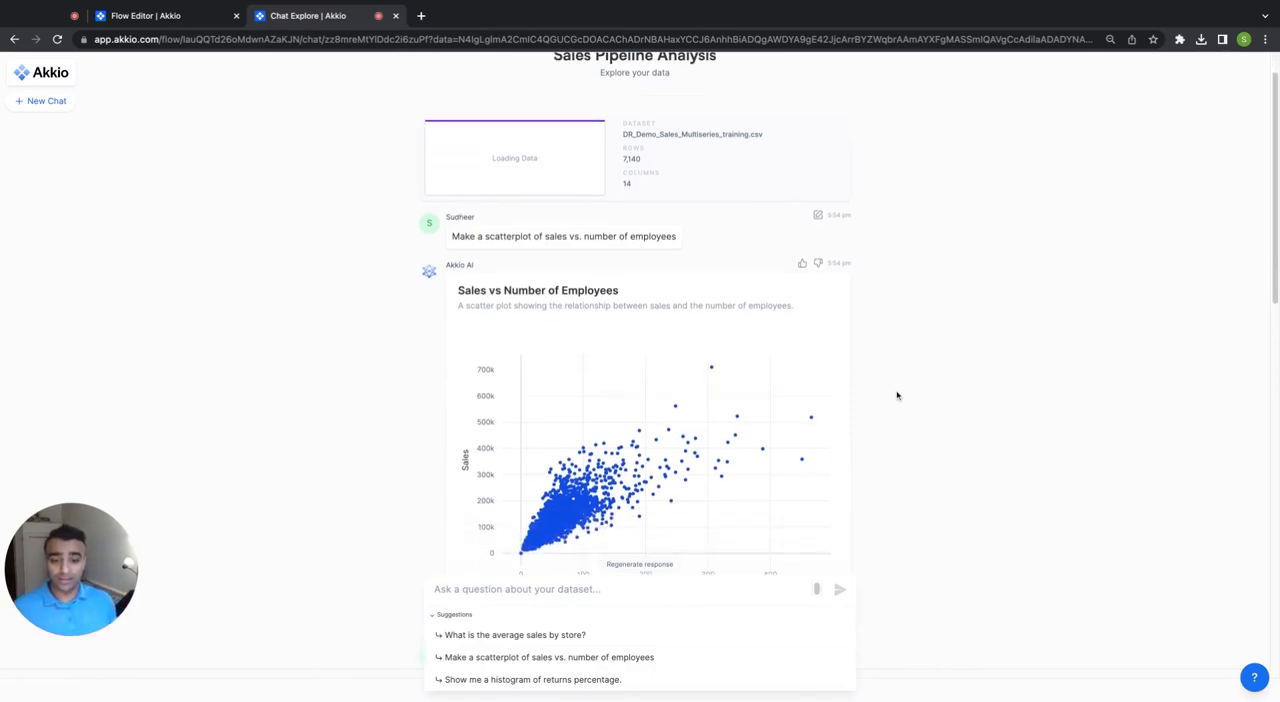
{"action": "scroll", "coordinate": [897, 396], "scroll_direction": "down", "scroll_amount": 10}
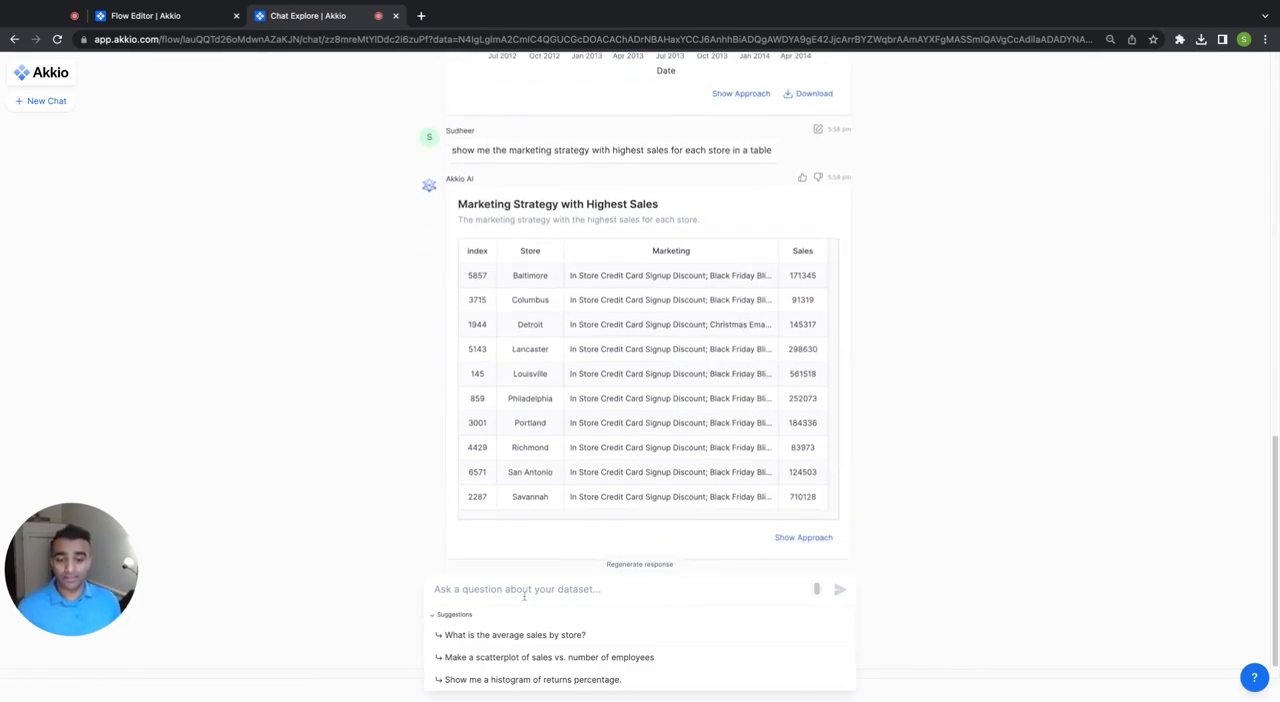
{"action": "left_click", "coordinate": [568, 634]}
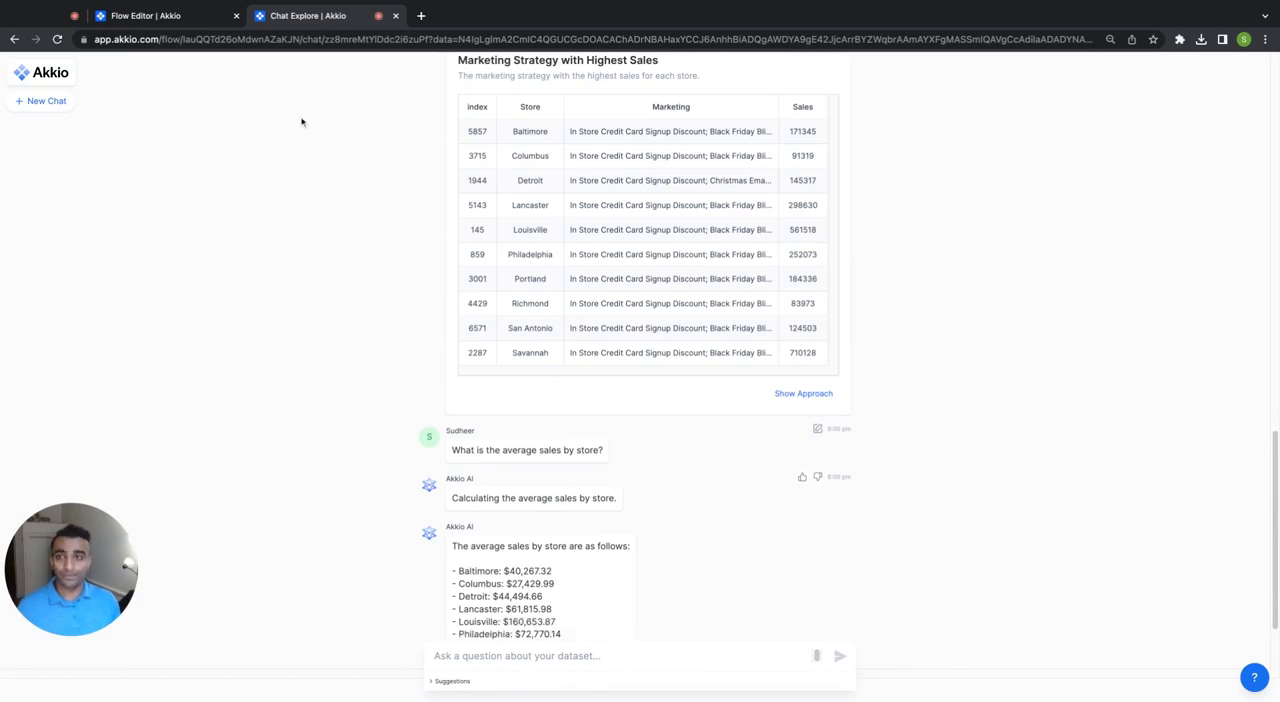
Return to the original flow's chat, reset the zoom of the "Sales Over Time for Each Store" chart and save the chart to Reports.
{"action": "left_click", "coordinate": [182, 17]}
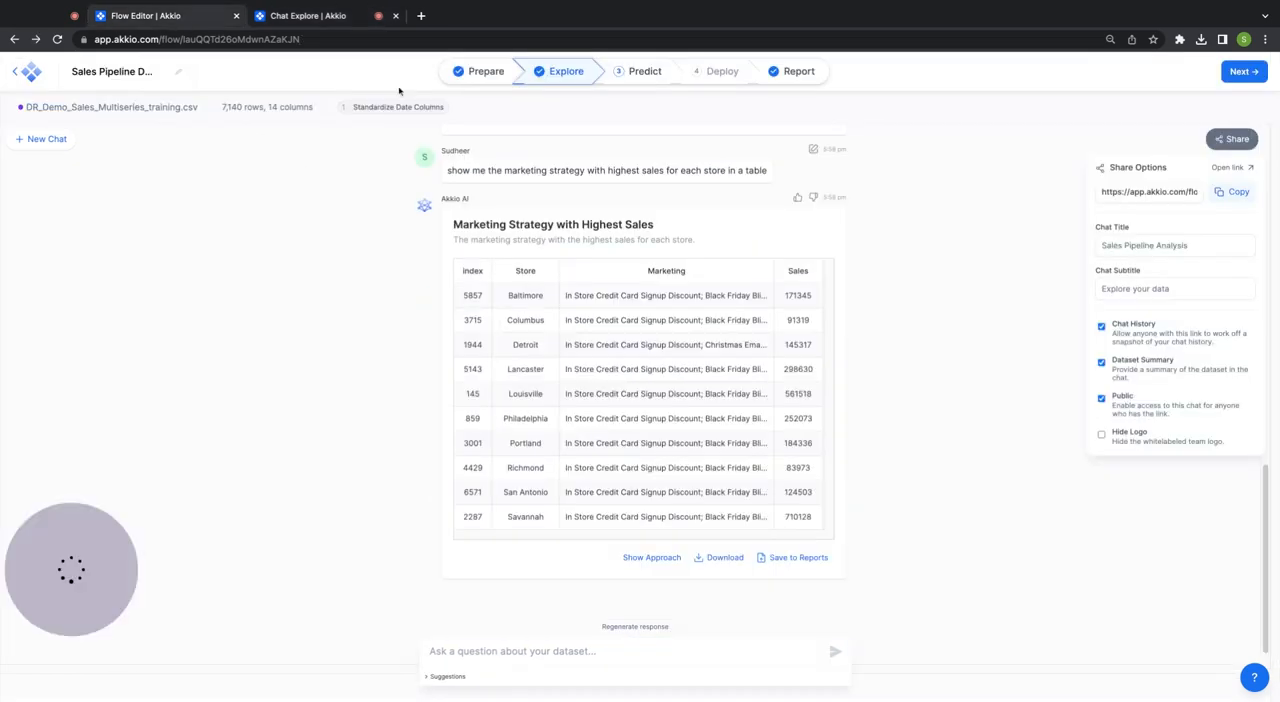
{"action": "left_click", "coordinate": [918, 367]}
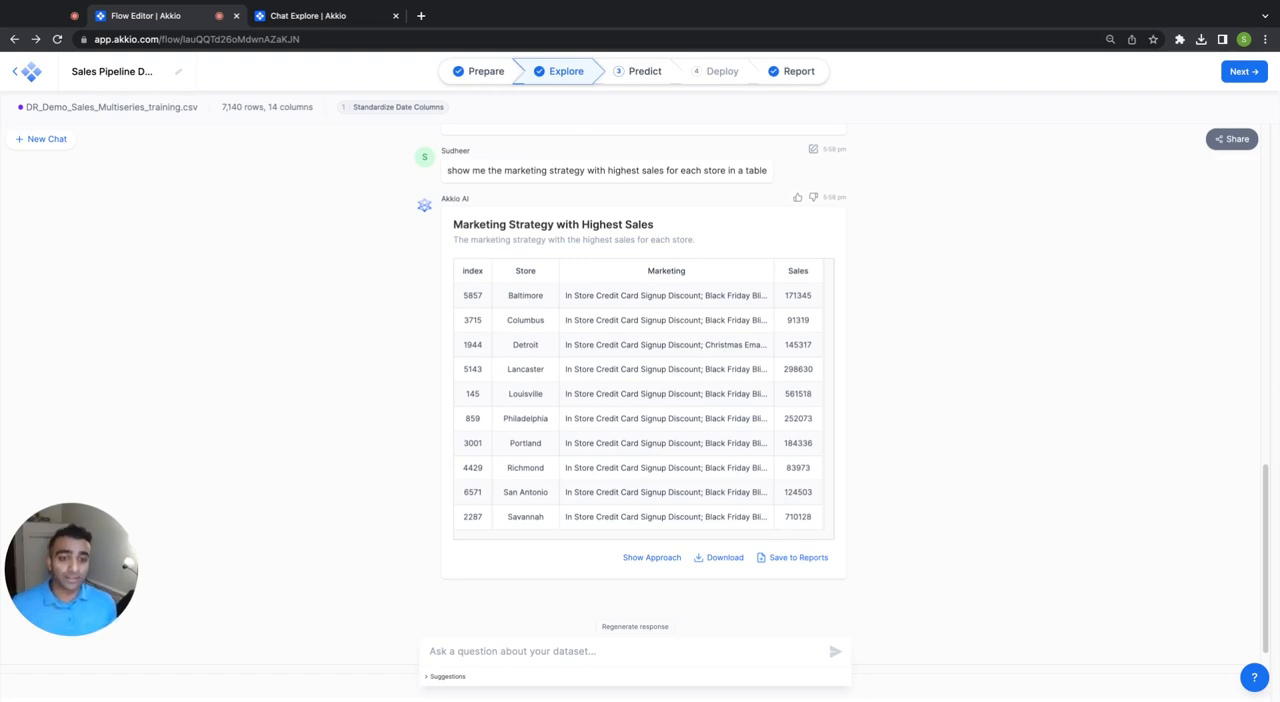
{"action": "scroll", "coordinate": [730, 454], "scroll_direction": "up", "scroll_amount": 1}
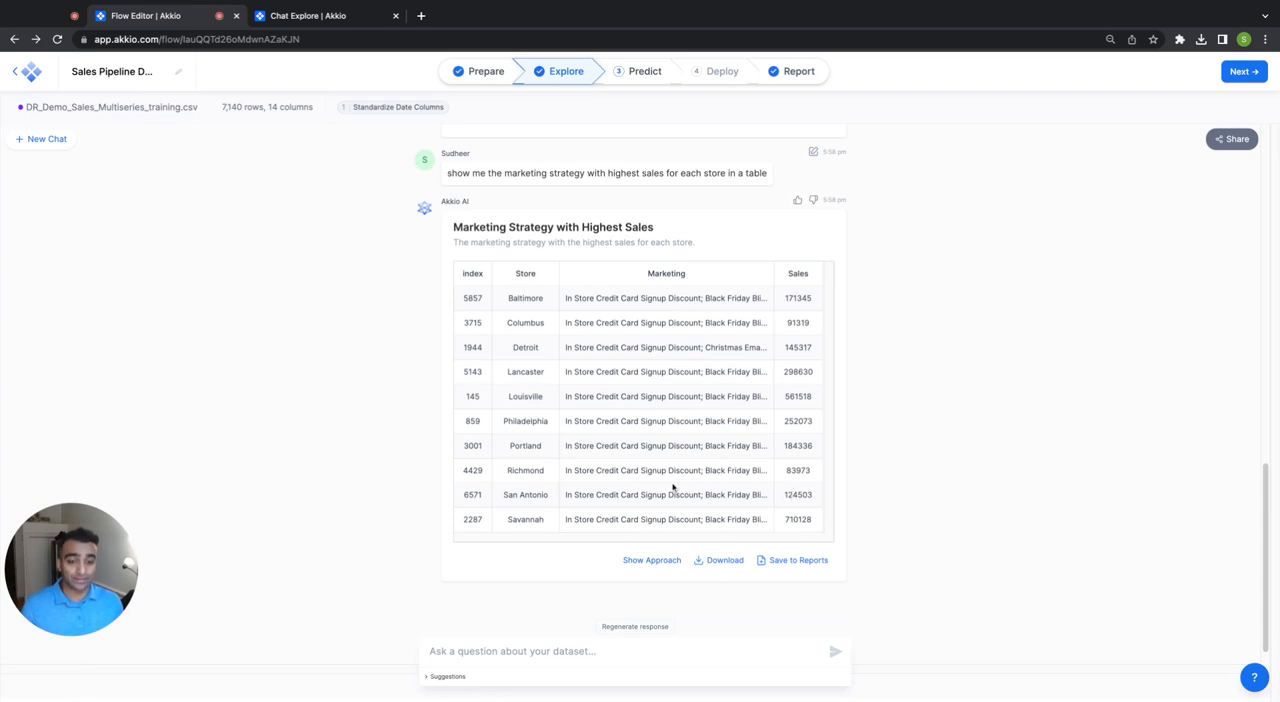
{"action": "scroll", "coordinate": [684, 488], "scroll_direction": "up", "scroll_amount": 4}
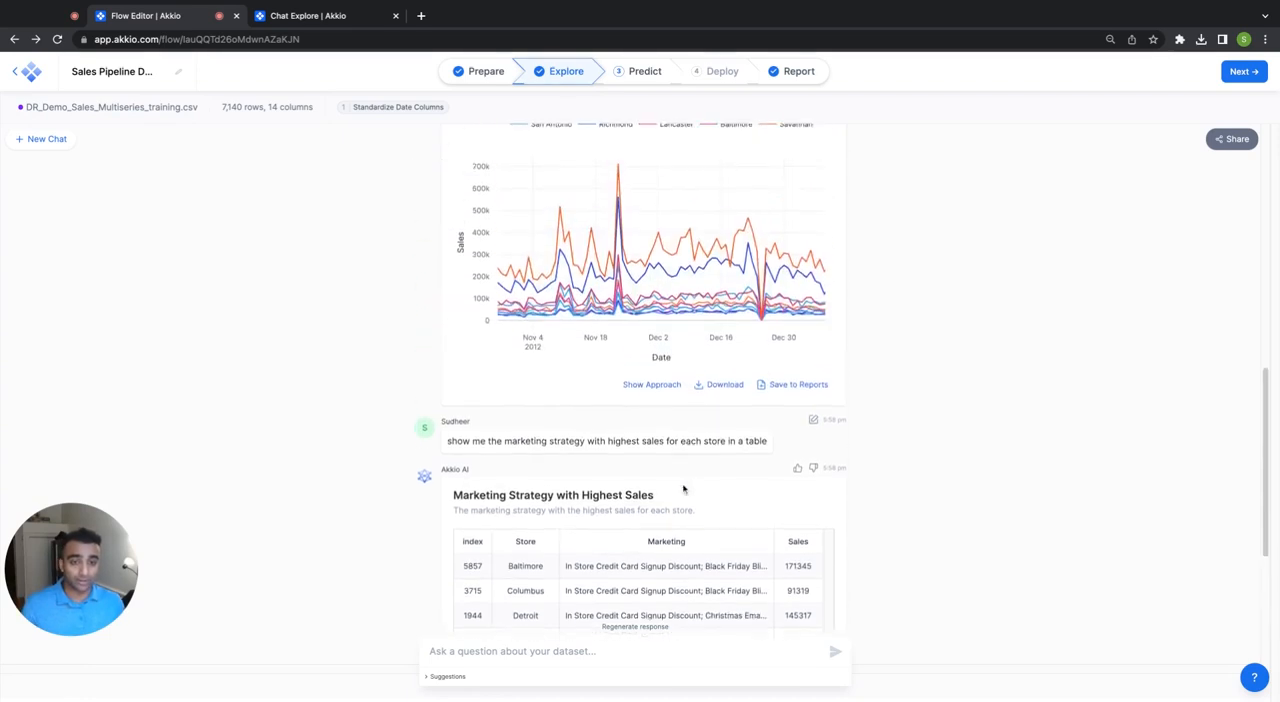
{"action": "double_click", "coordinate": [661, 284]}
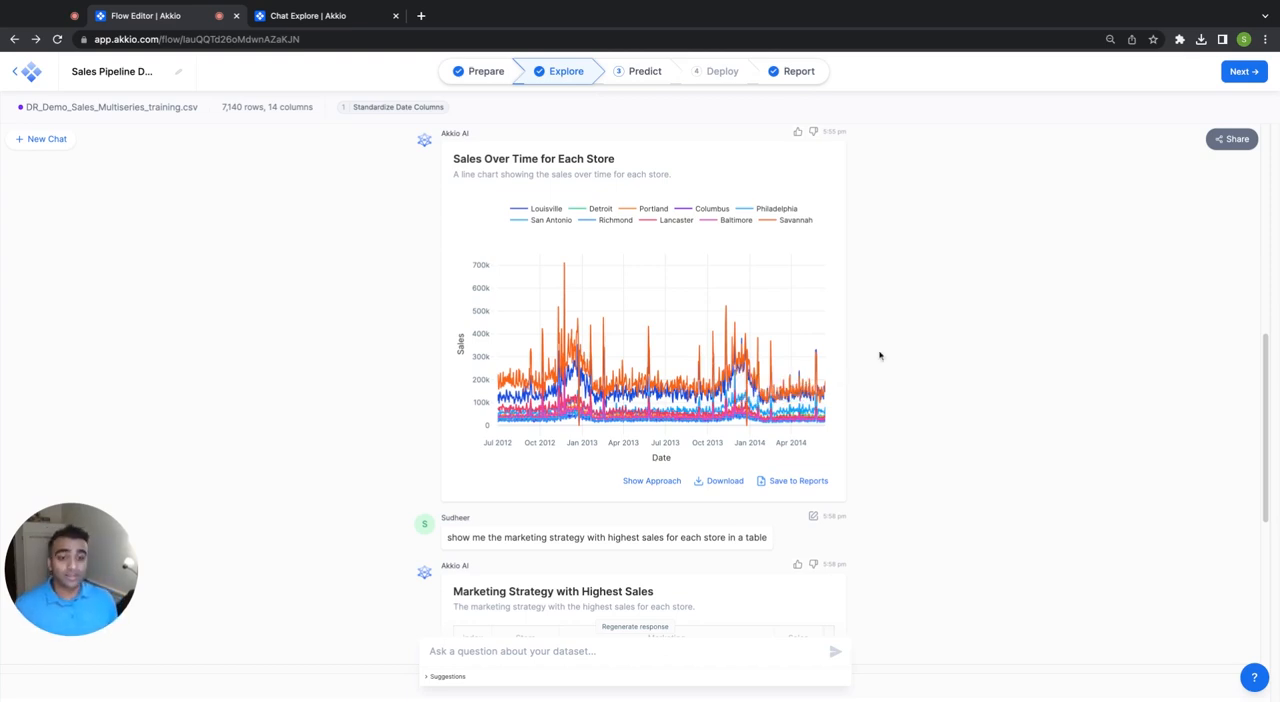
{"action": "left_click", "coordinate": [812, 481]}
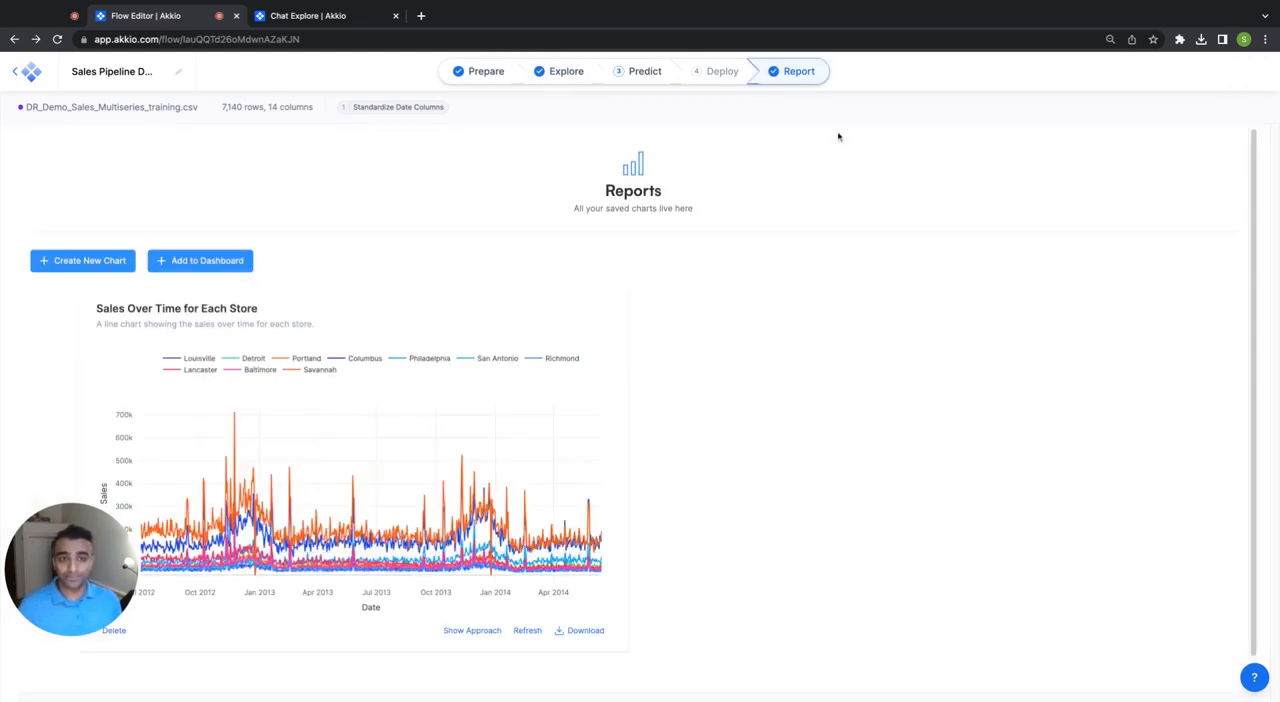
{"action": "scroll", "coordinate": [760, 337], "scroll_direction": "down", "scroll_amount": 1}
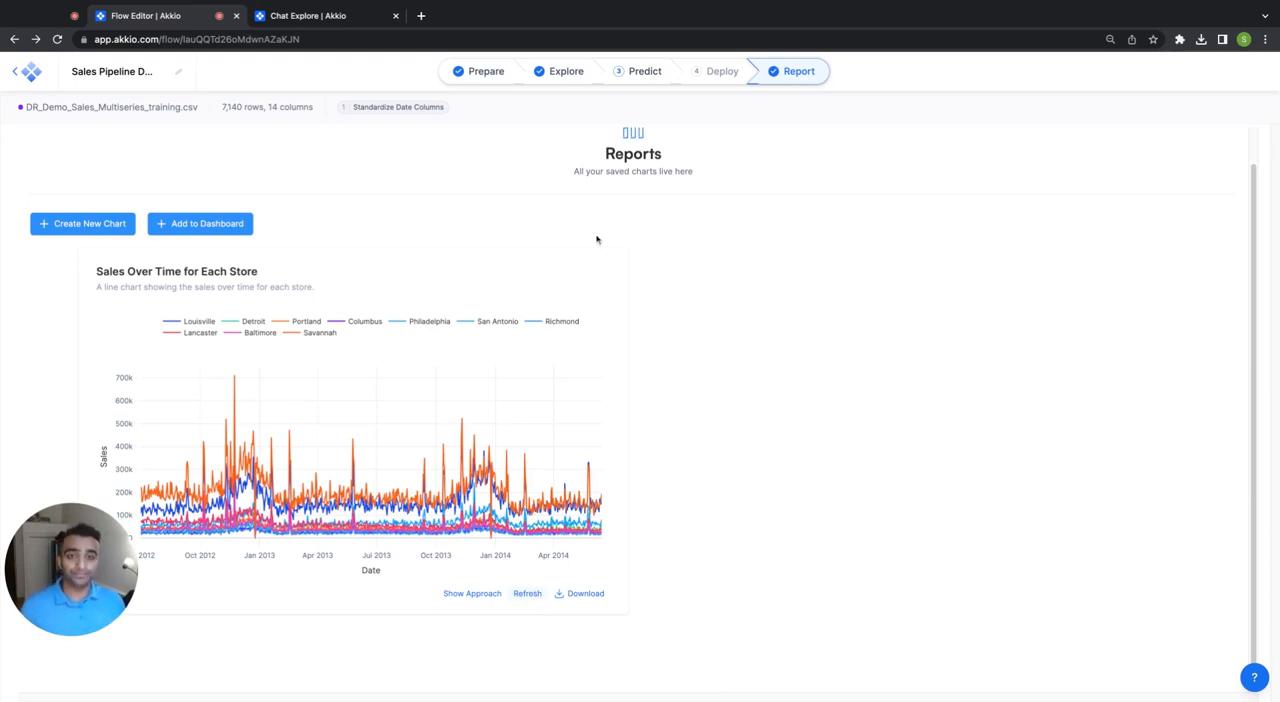
Save the "Marketing Strategy with Highest Sales" table from the chat to Reports and add the saved reports to a dashboard.
{"action": "left_click", "coordinate": [568, 76]}
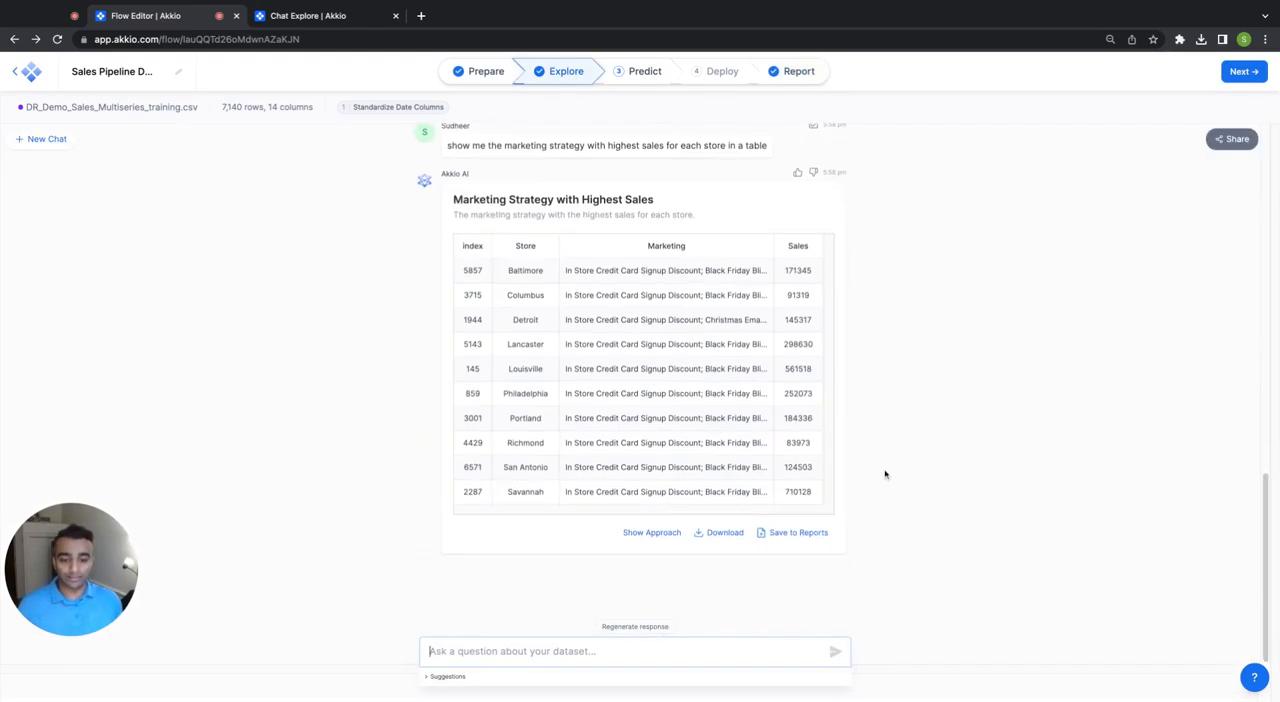
{"action": "left_click", "coordinate": [803, 535]}
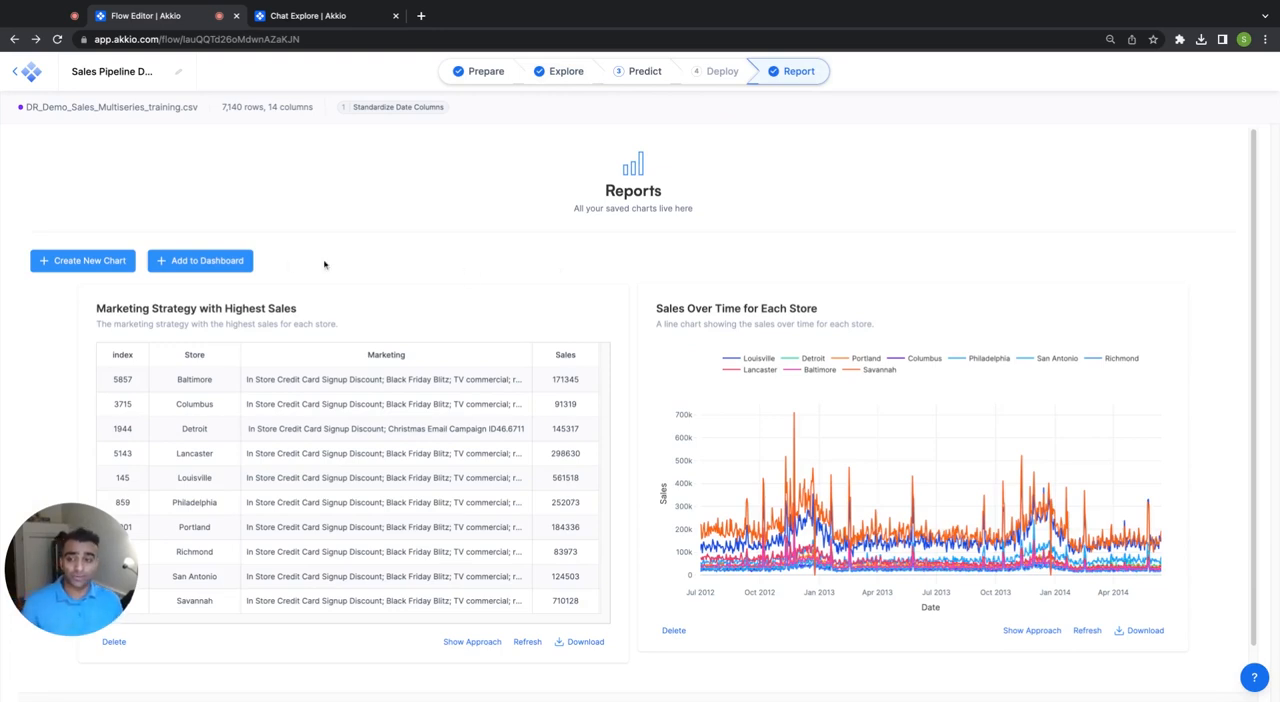
{"action": "left_click", "coordinate": [214, 260]}
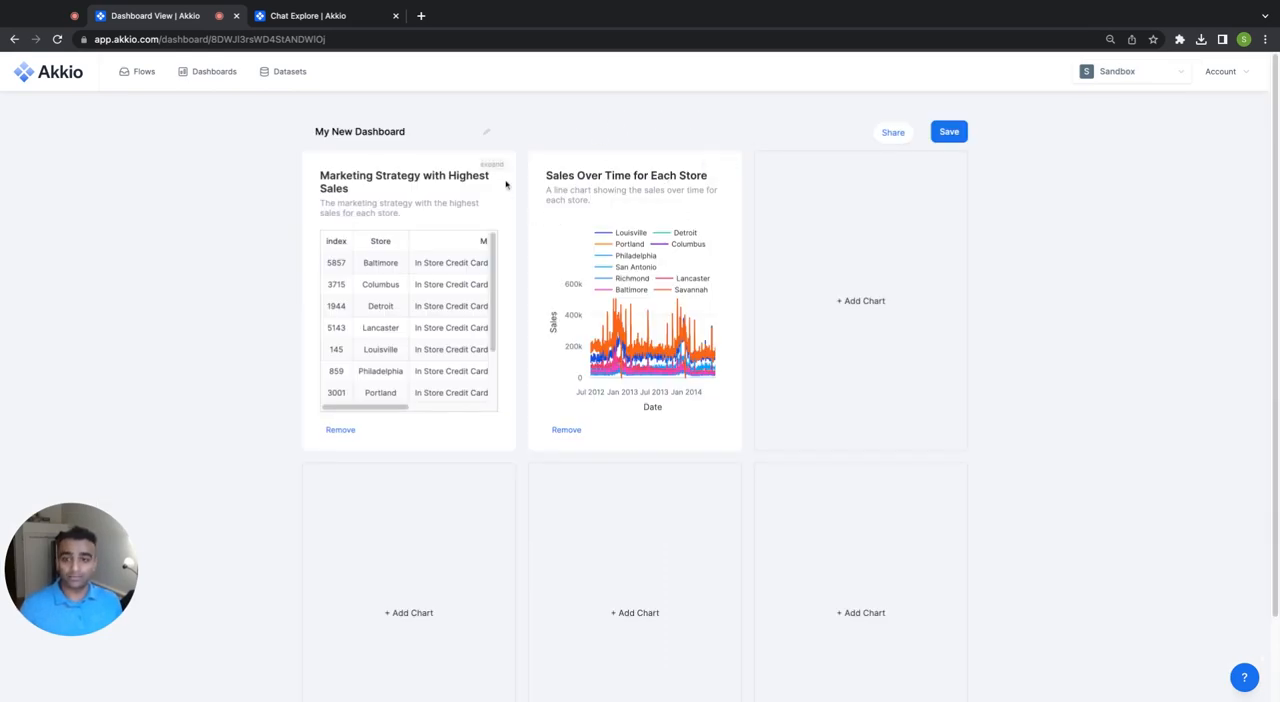
Expand the marketing strategy table and the sales over time chart to the dashboard's full three-column width, with the chart below the table.
{"action": "left_click", "coordinate": [492, 165]}
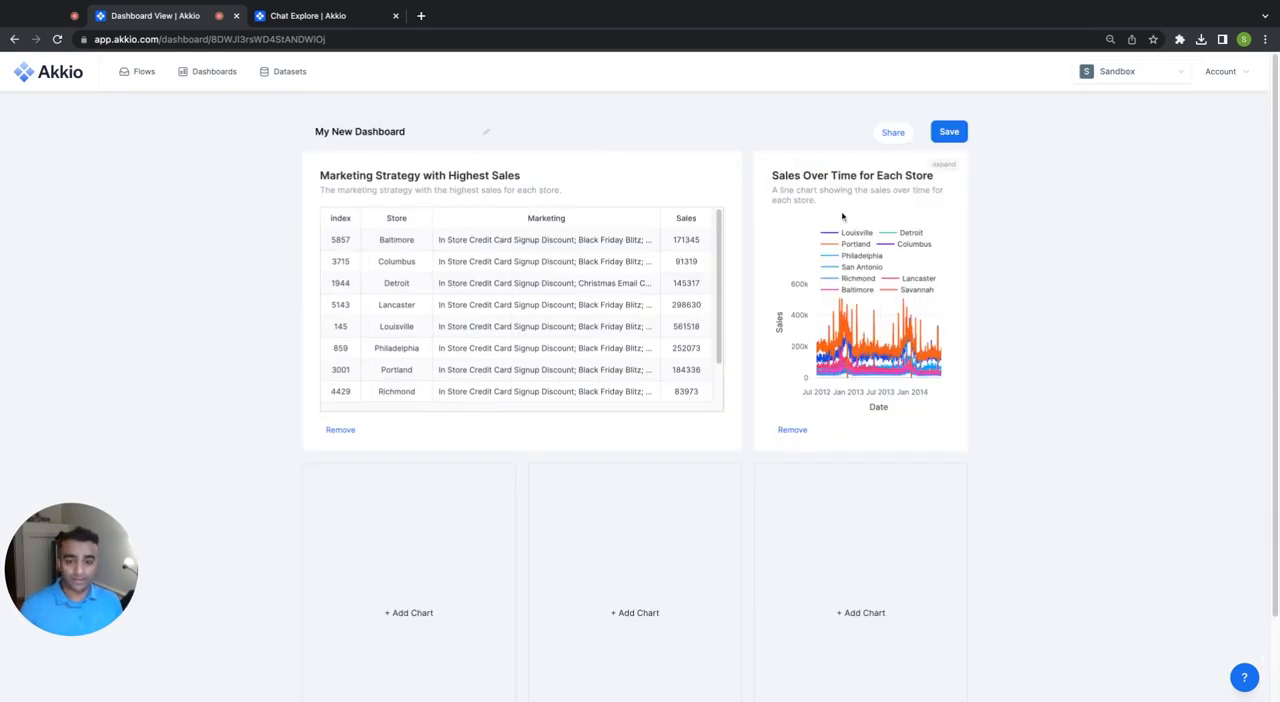
{"action": "left_click_drag", "start_coordinate": [842, 216], "coordinate": [460, 515]}
{"action": "left_click", "coordinate": [727, 165]}
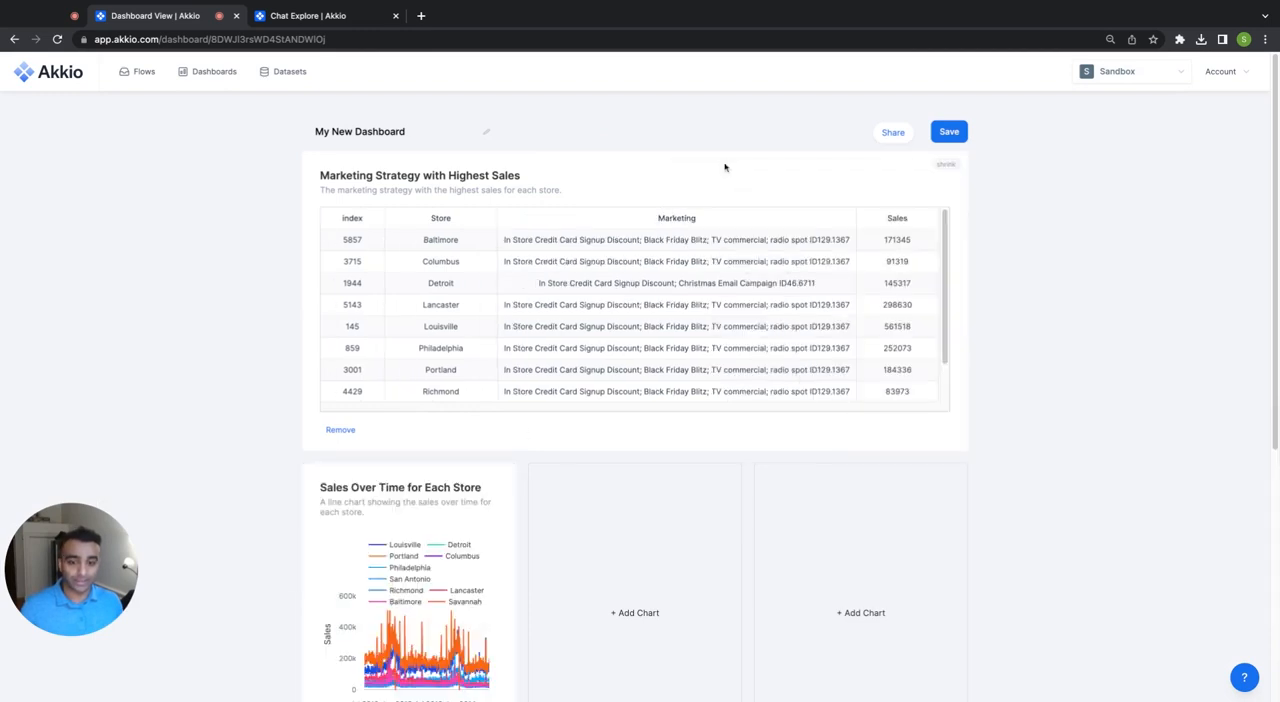
{"action": "left_click", "coordinate": [503, 479]}
{"action": "left_click", "coordinate": [718, 479]}
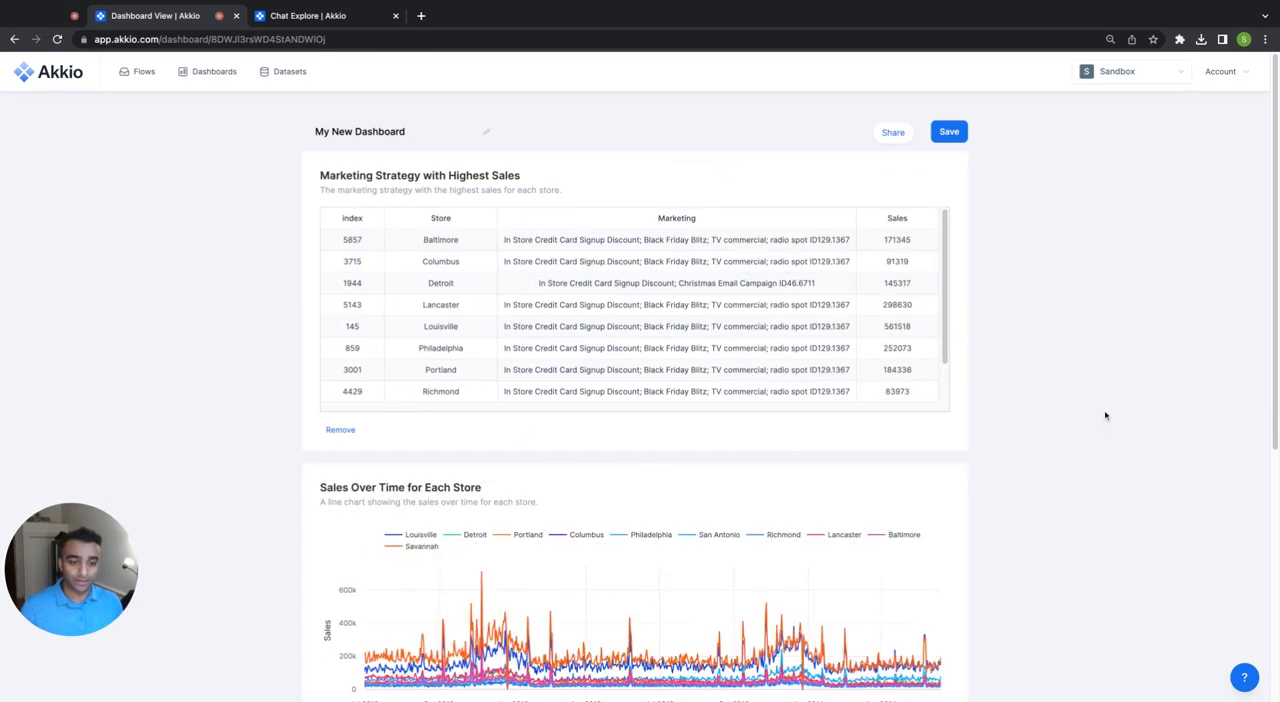
{"action": "scroll", "coordinate": [1013, 409], "scroll_direction": "down", "scroll_amount": 3}
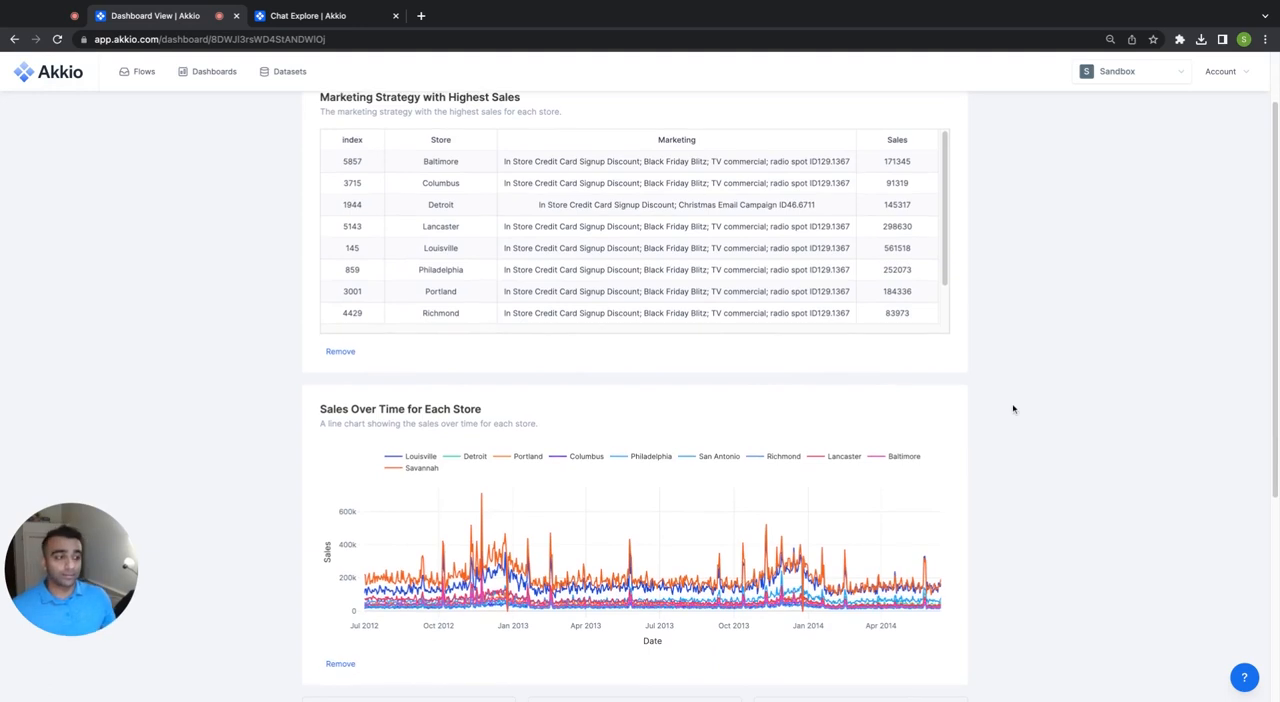
{"action": "scroll", "coordinate": [640, 400], "scroll_direction": "up", "scroll_amount": 3}
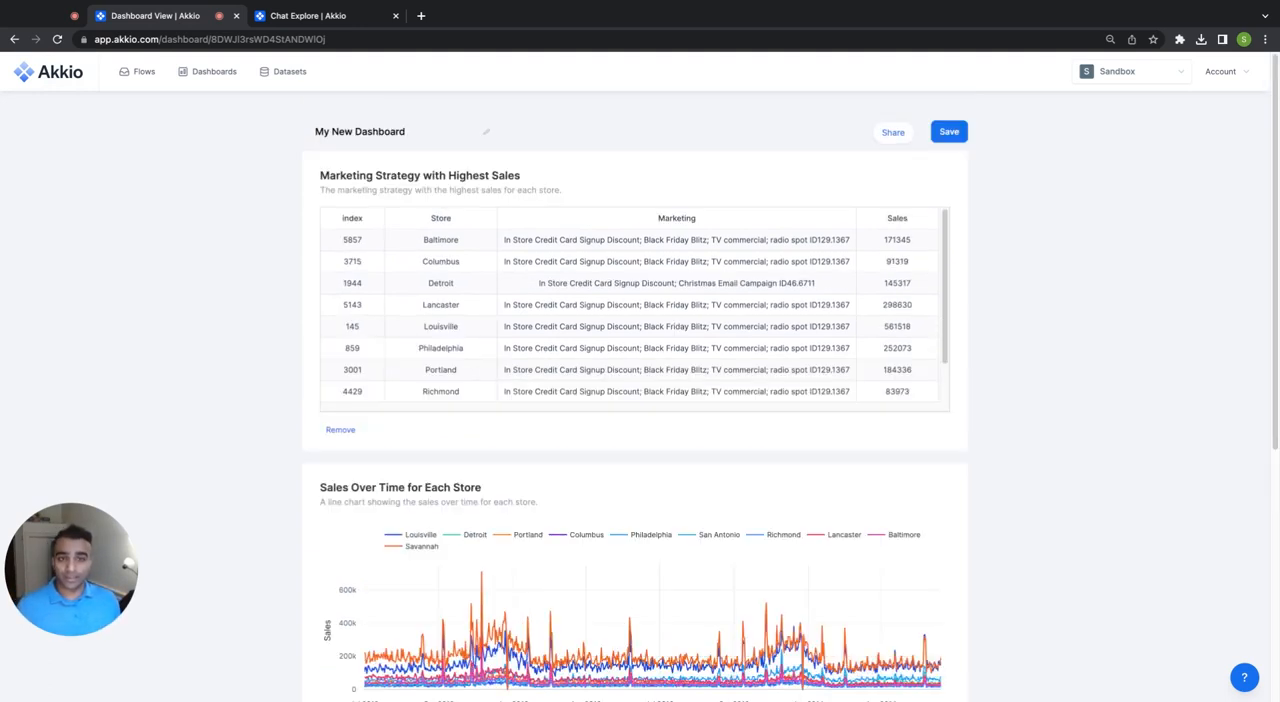
Save the dashboard under the name "Sales Insights Dashboard" and check its share options.
{"action": "left_click", "coordinate": [949, 131]}
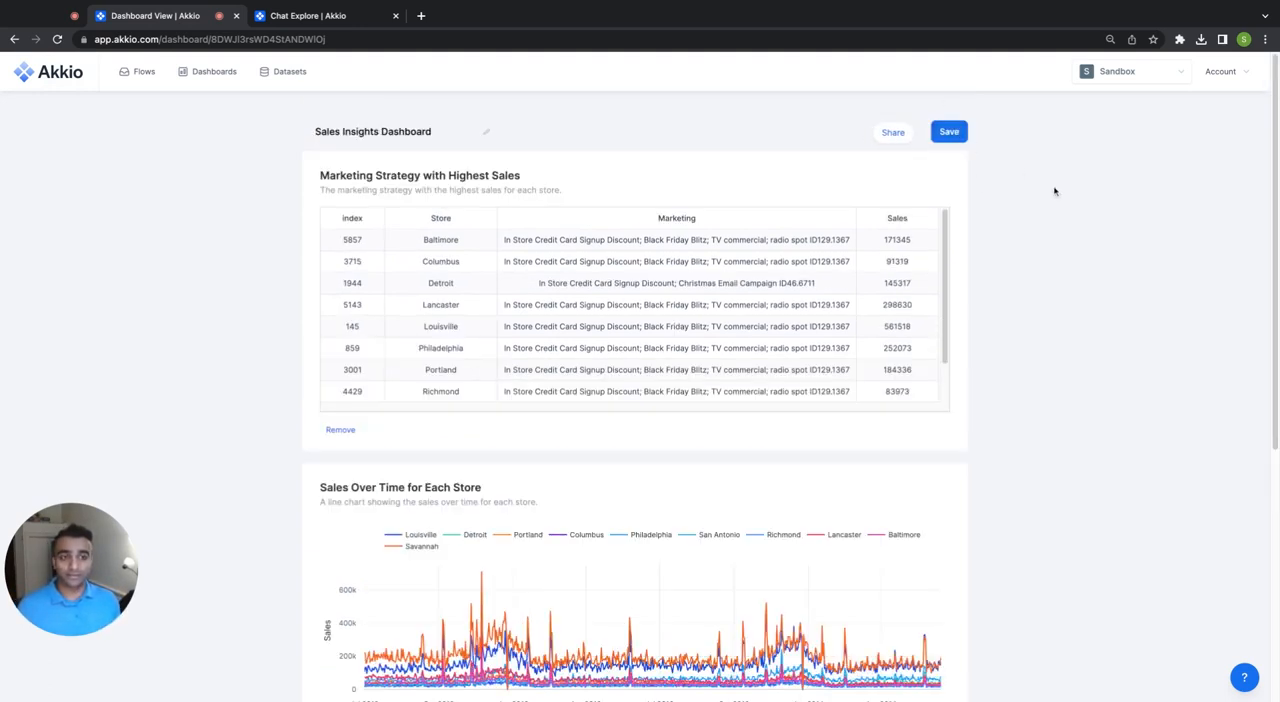
{"action": "left_click", "coordinate": [900, 132]}
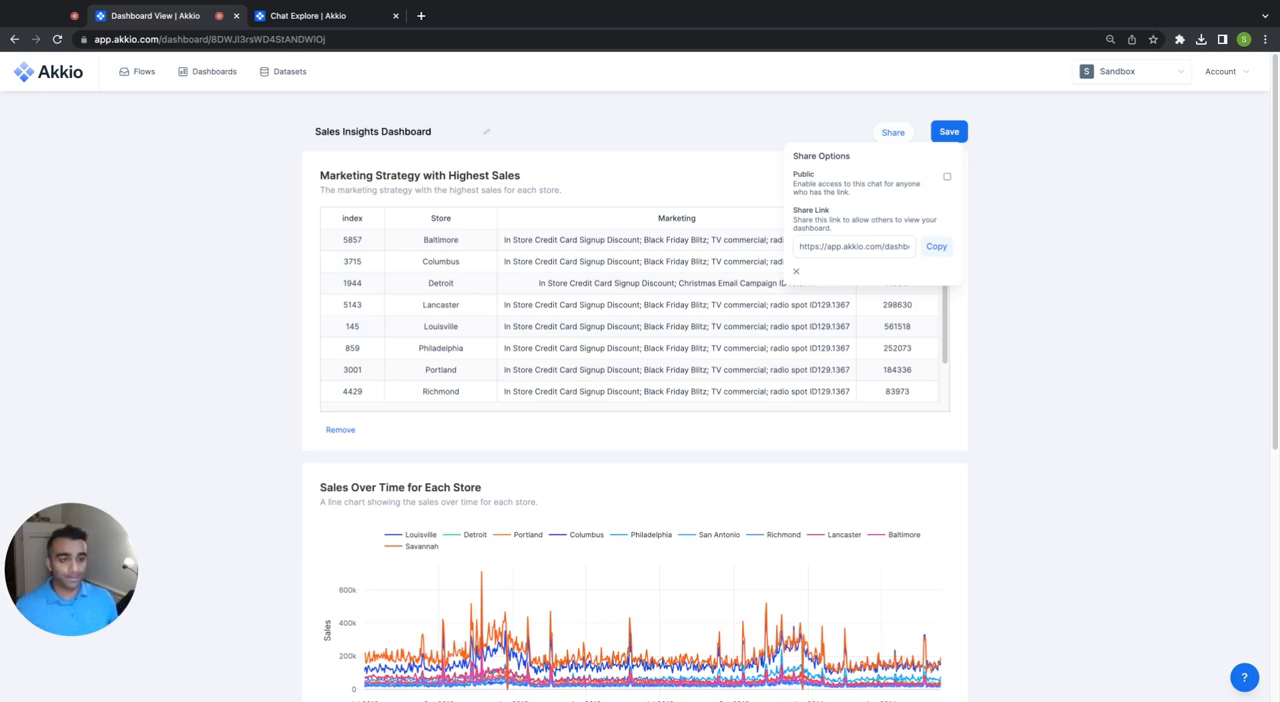
{"action": "left_click", "coordinate": [797, 273]}
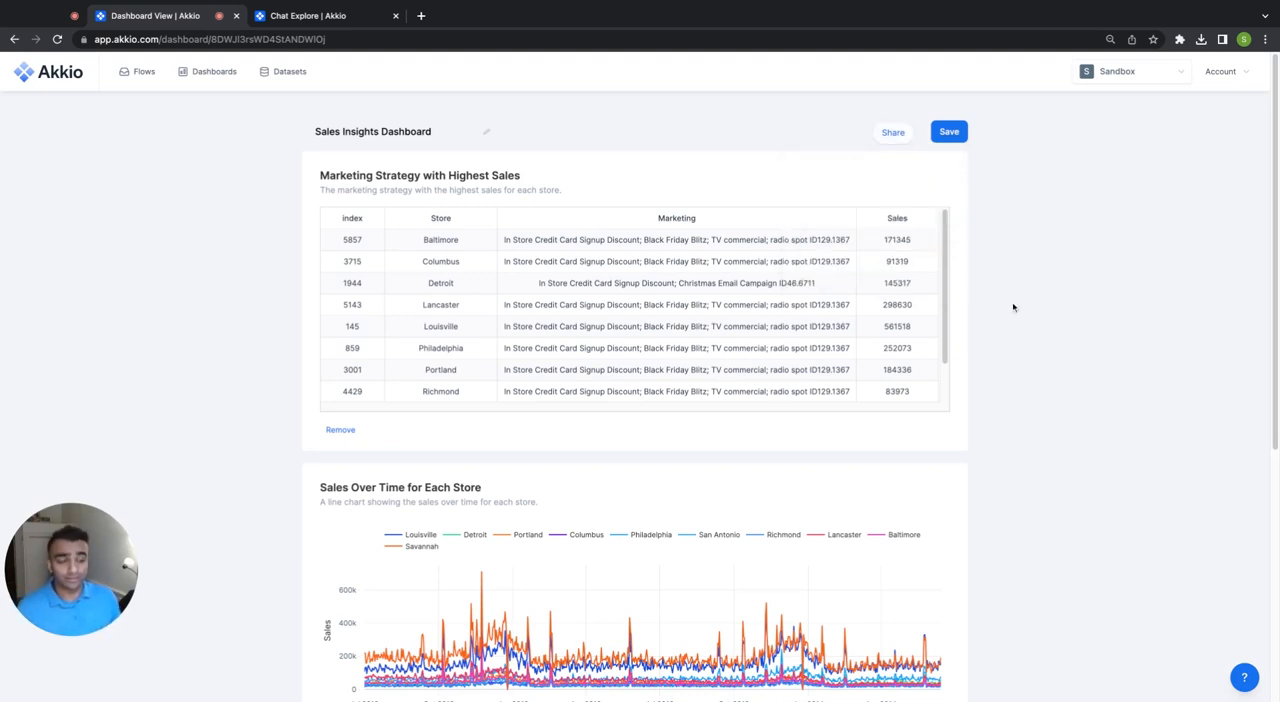